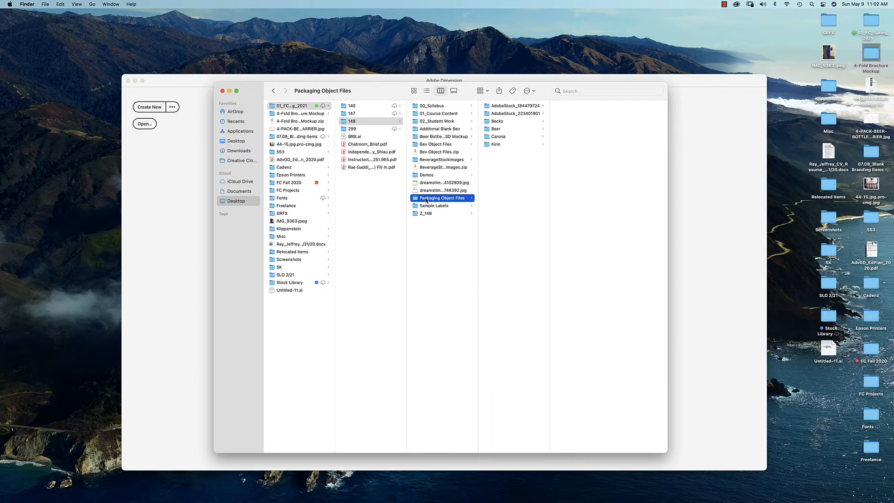
Load bottle_holder_288.obj from the AdobeStock_184479724 folder in Packaging Object Files into Adobe Dimension, and reposition the window to reach the file browser.
left_click(442, 198)
left_click(416, 200)
left_click(508, 107)
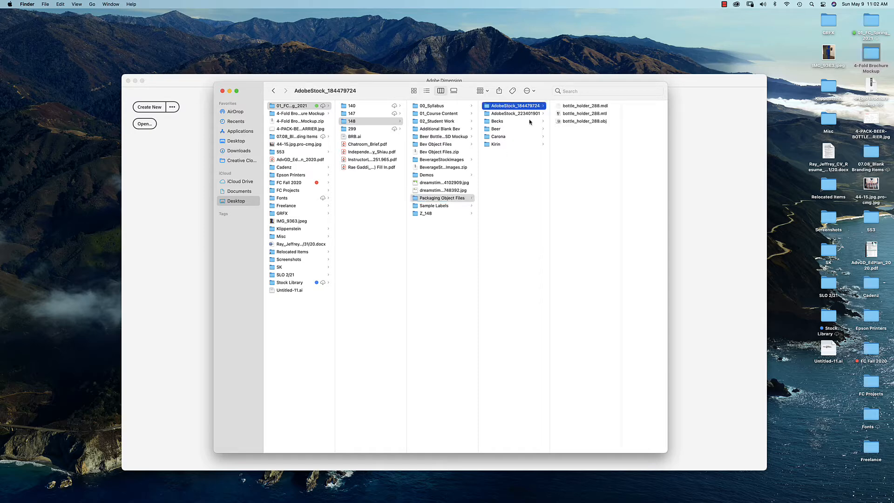
key("Return")
left_click(556, 122)
left_click_drag(521, 122, 658, 497)
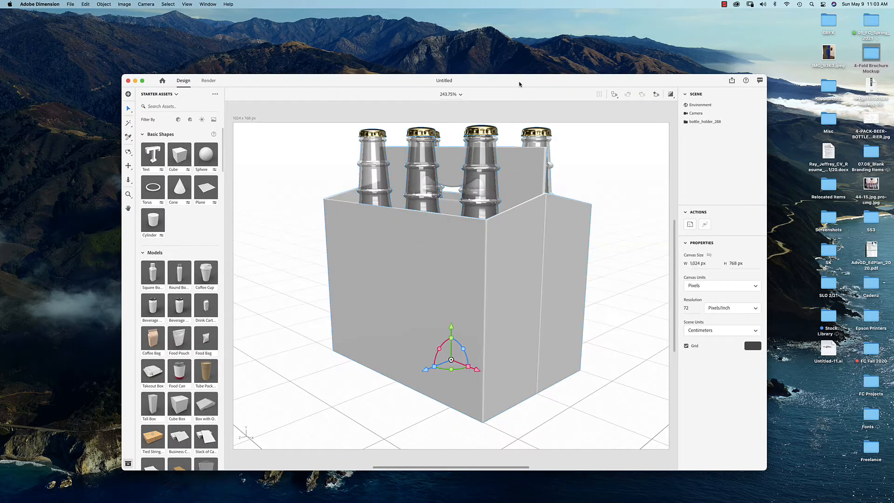
left_click_drag(519, 84, 503, 54)
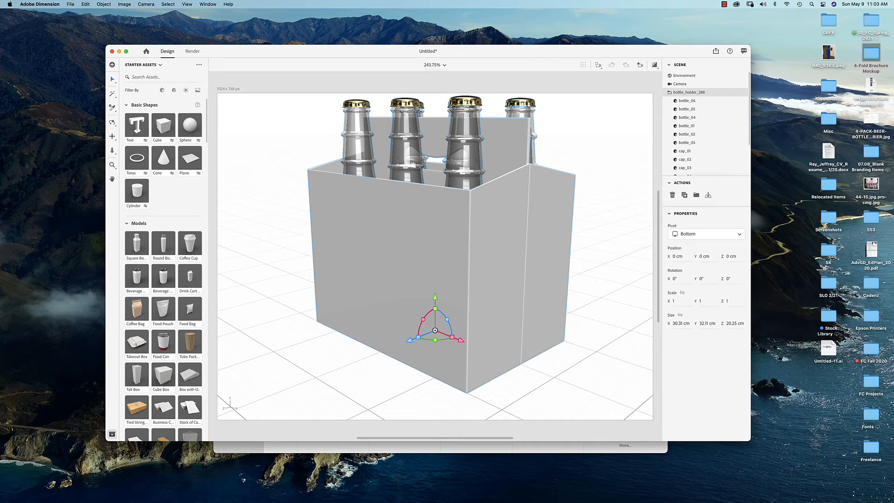
Load beer_bottles.obj from the AdobeStock_223401901 folder into Adobe Dimension without saving the current document, and move the carrier far back in the scene.
left_click(237, 445)
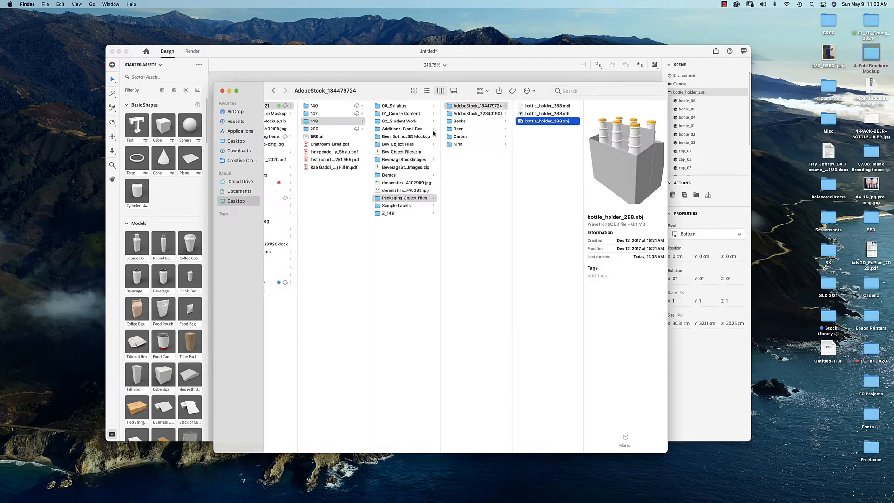
left_click(492, 114)
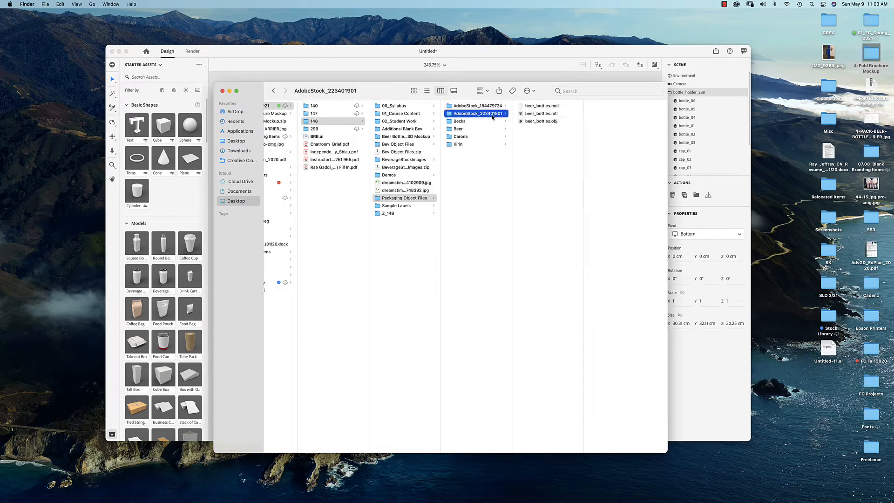
left_click(547, 123)
left_click_drag(521, 124, 661, 498)
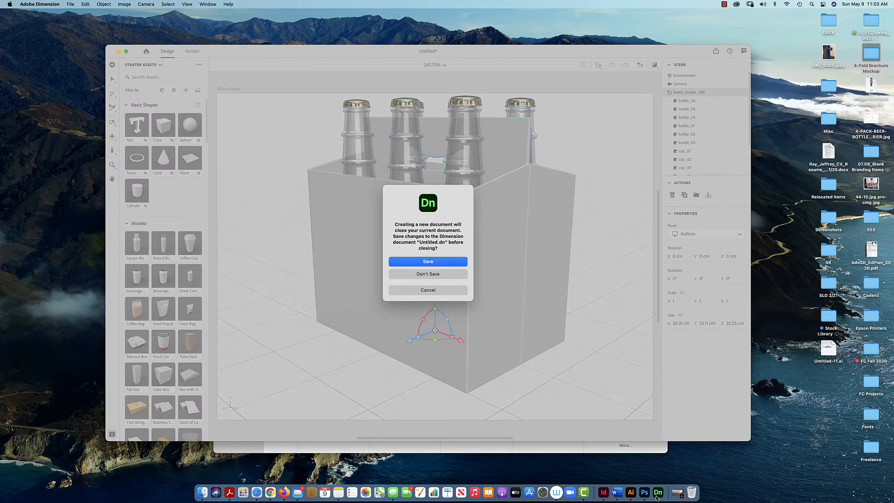
left_click(437, 274)
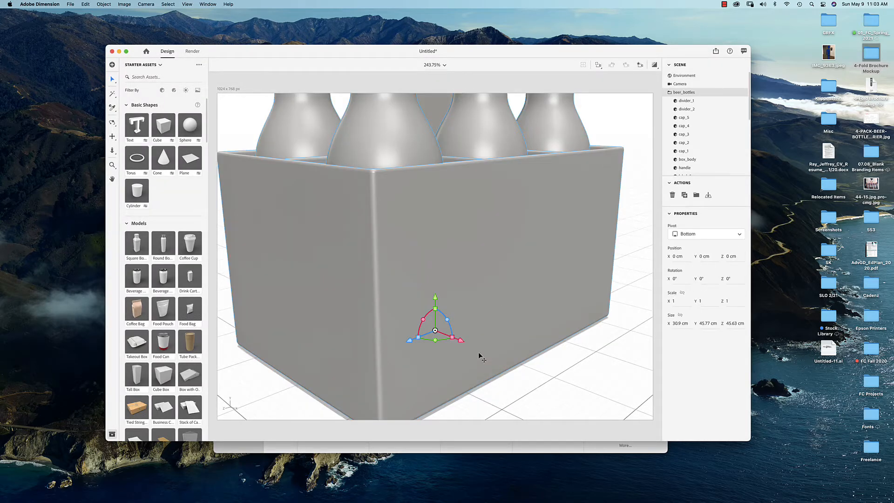
left_click_drag(454, 339, 345, 150)
left_click_drag(366, 208, 465, 143)
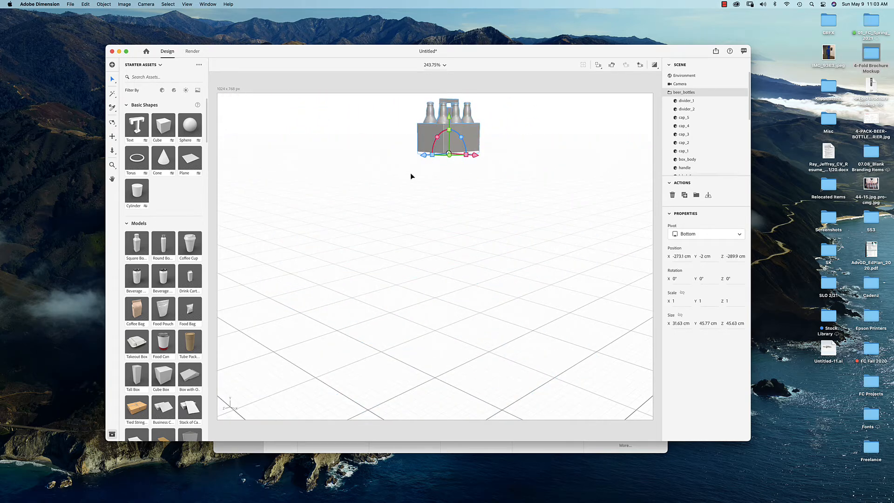
Load six_packs_becks(obj).obj from the Becks folder into Adobe Dimension, discarding the current document, and move the six-pack toward the camera.
left_click(252, 451)
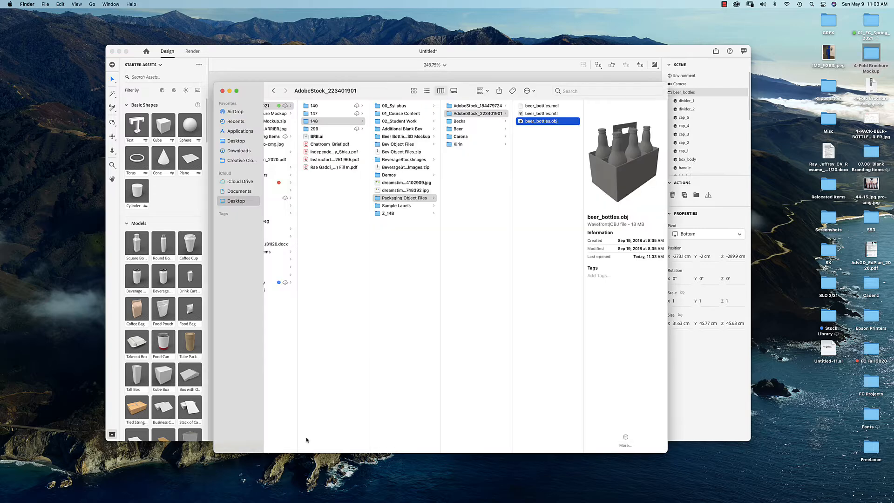
left_click(463, 122)
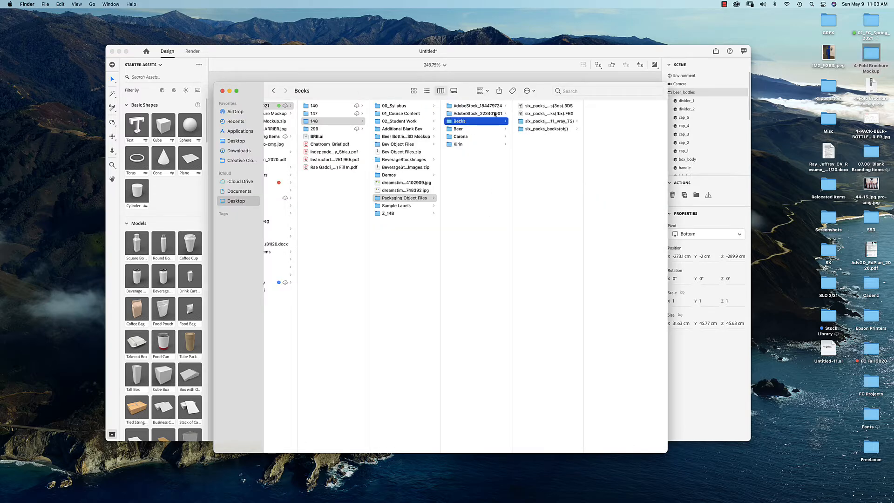
left_click(556, 130)
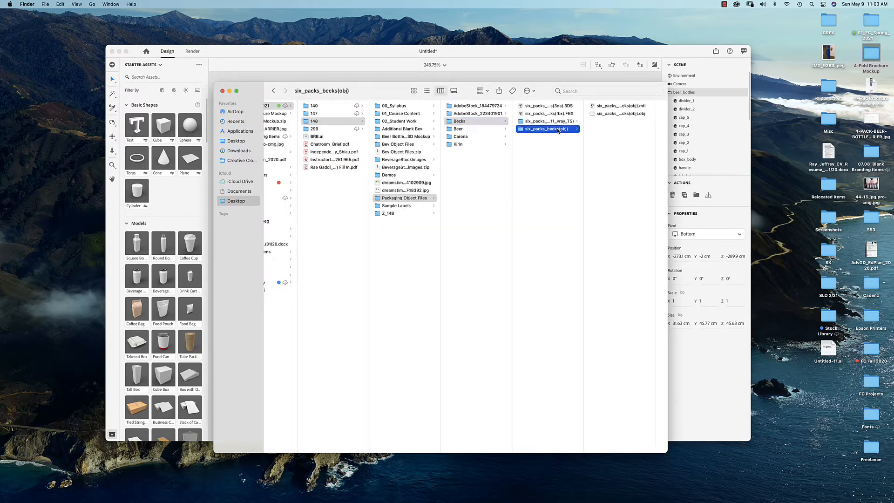
left_click(601, 114)
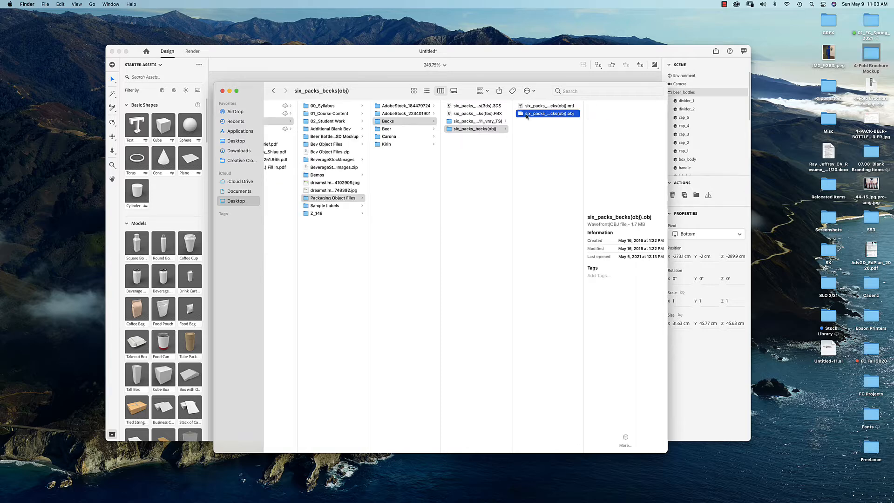
left_click_drag(527, 117, 658, 493)
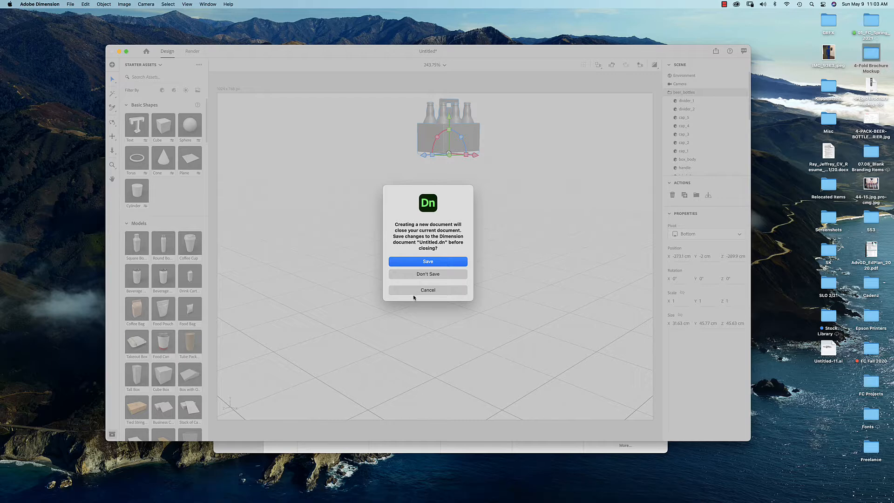
left_click(424, 275)
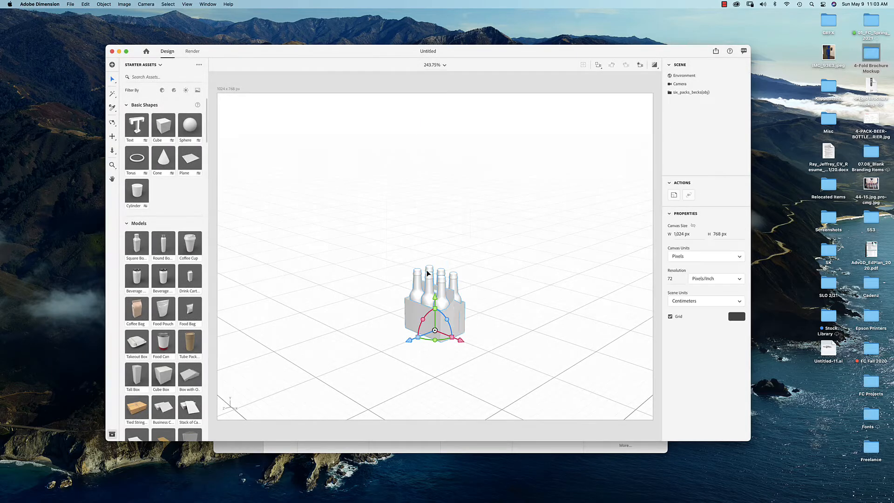
left_click_drag(441, 317, 363, 356)
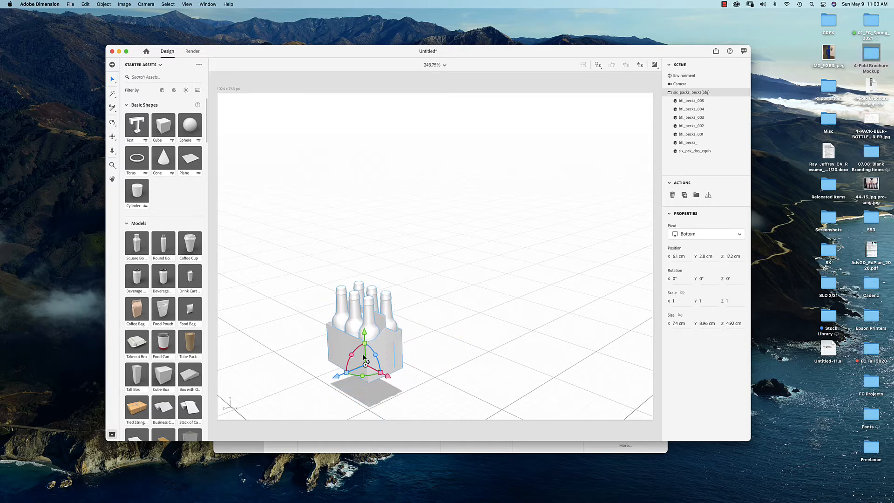
Load Mockup_Beer_Paper_Pack.obj from the Beer folder into Adobe Dimension, discarding the current document, and move the pack farther back in the scene.
left_click(255, 450)
left_click(407, 129)
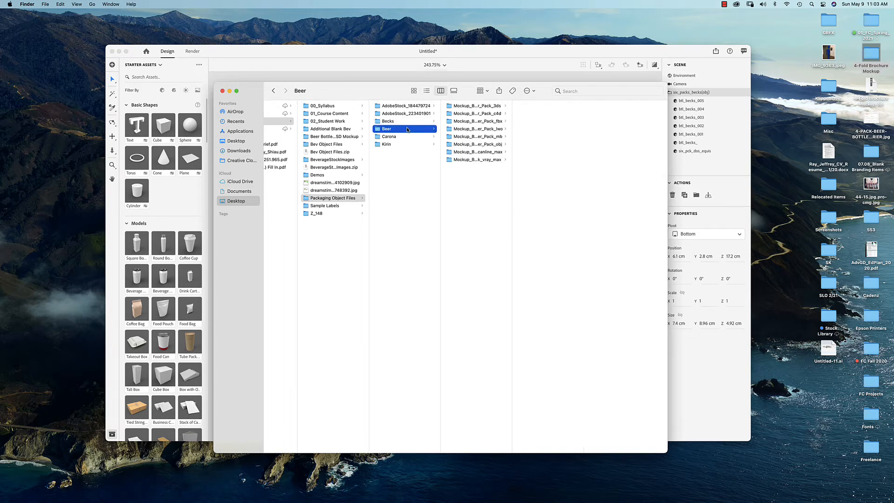
left_click(487, 160)
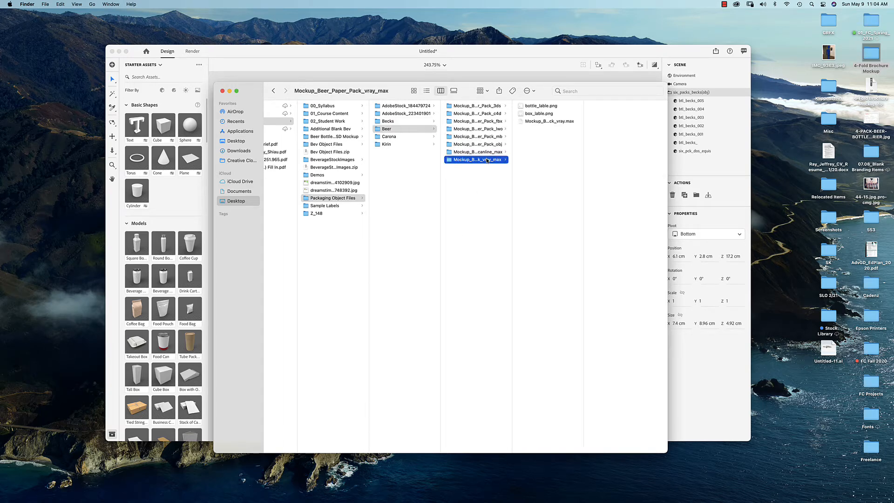
left_click(493, 145)
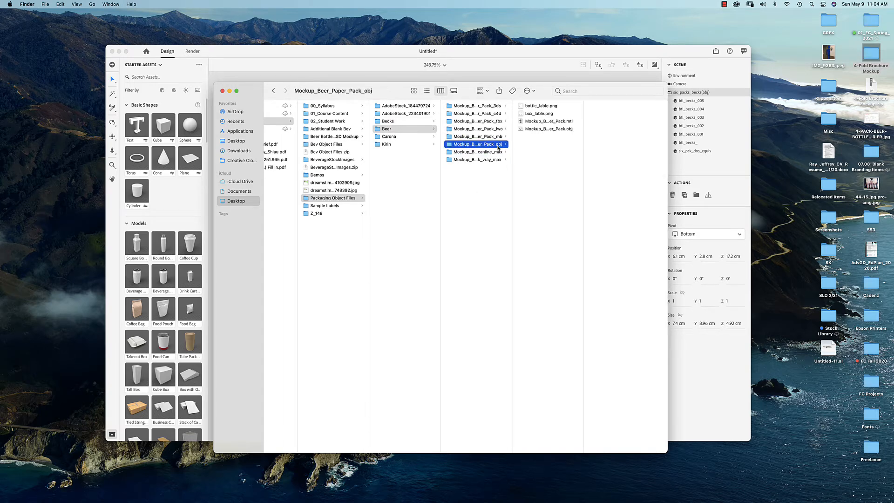
left_click(546, 129)
left_click_drag(525, 132, 664, 493)
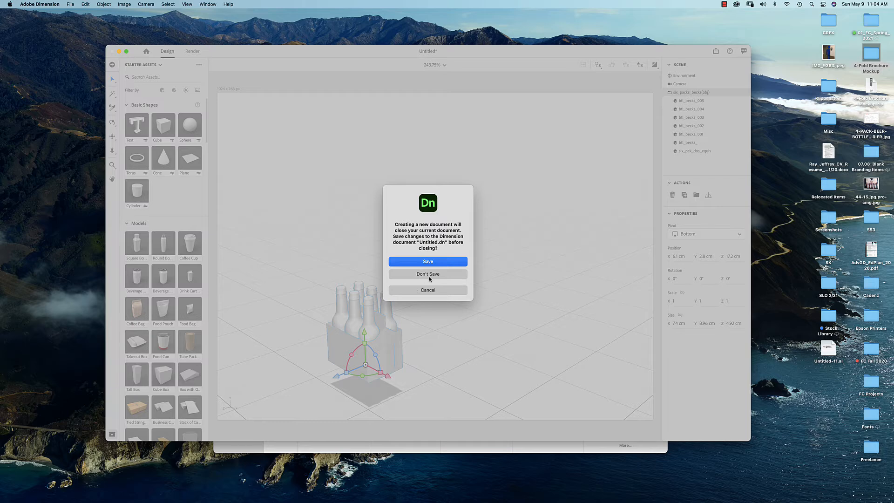
left_click(428, 275)
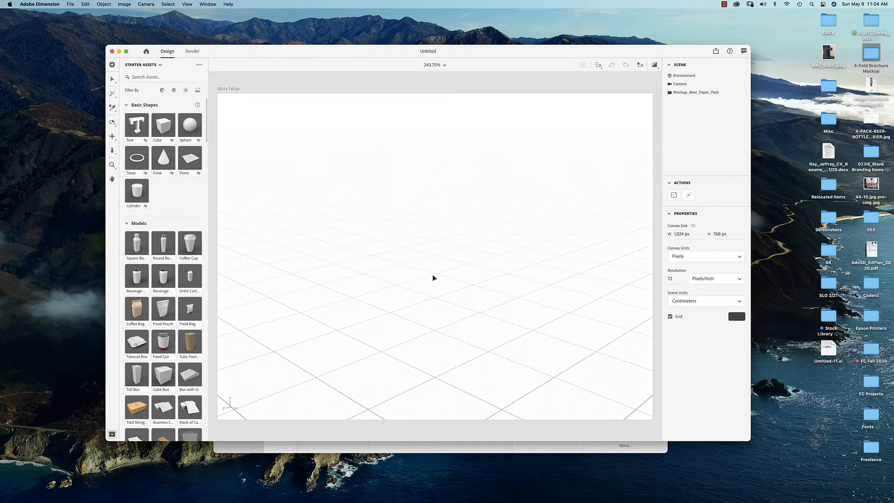
left_click_drag(434, 355, 471, 301)
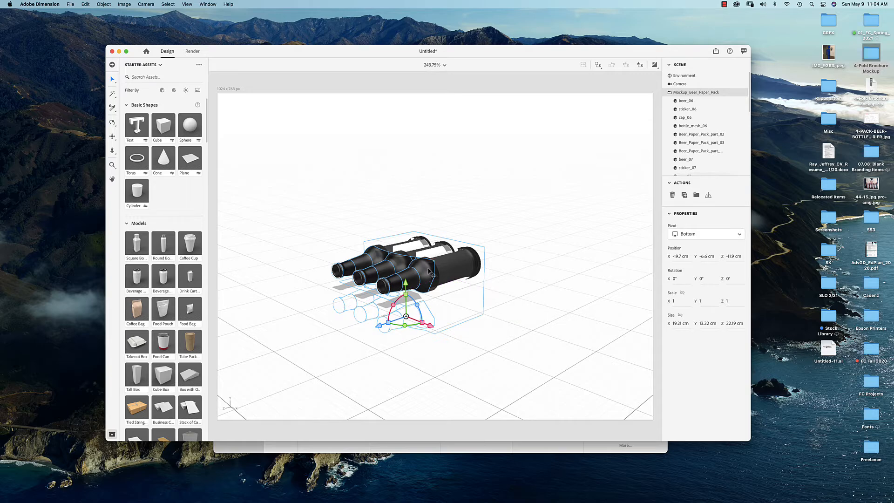
Load Corona beer and box.obj from the Carona folder into Adobe Dimension, discarding the current document, and shift the whole group into view.
left_click(342, 450)
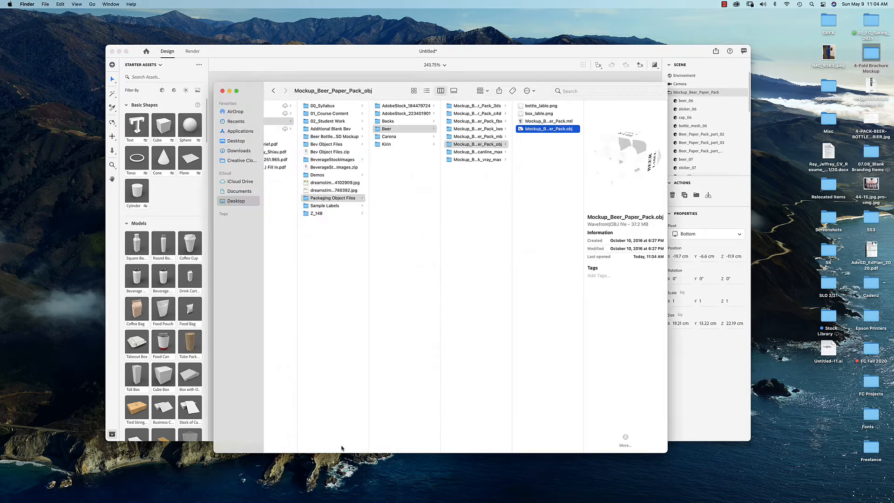
left_click(483, 153)
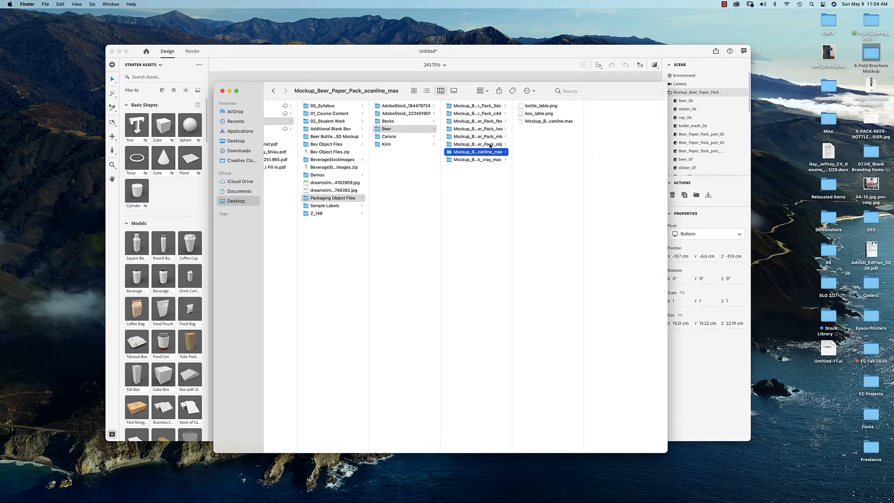
left_click(411, 138)
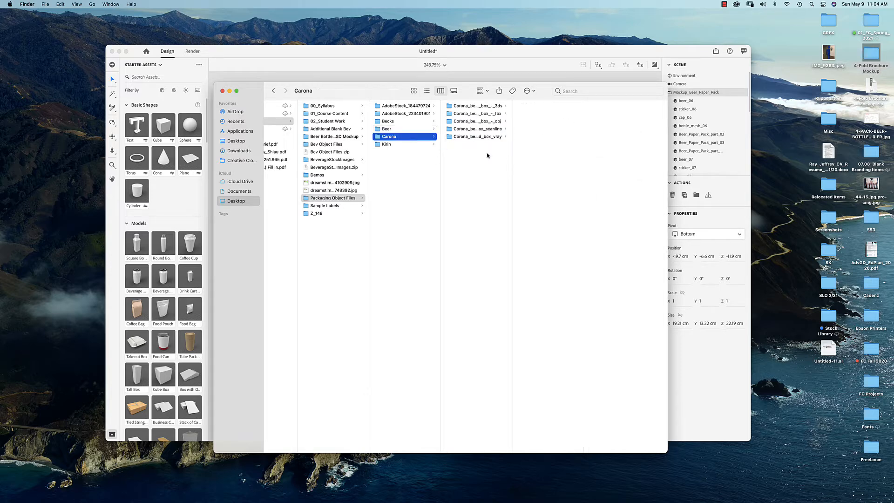
left_click(494, 122)
left_click(542, 121)
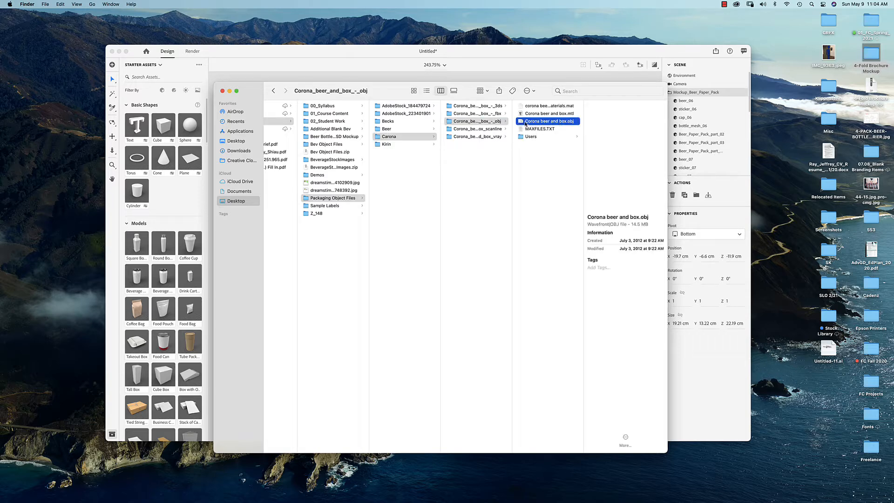
left_click_drag(625, 154, 655, 497)
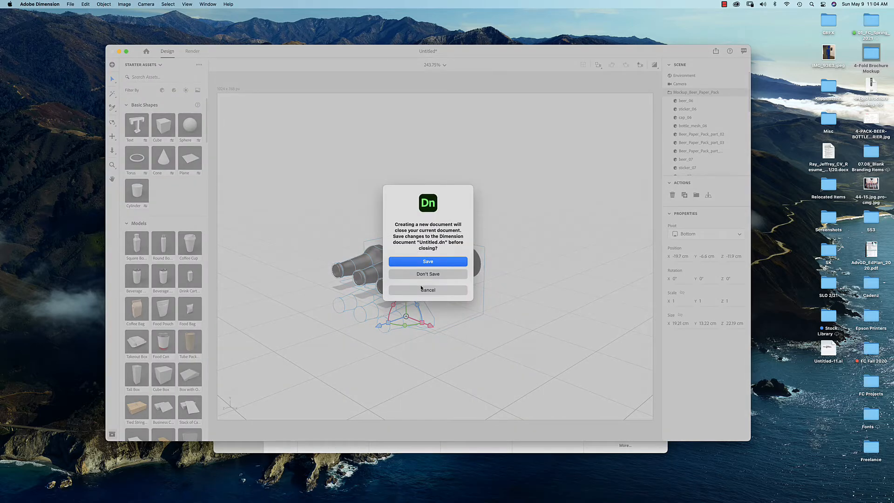
left_click(423, 276)
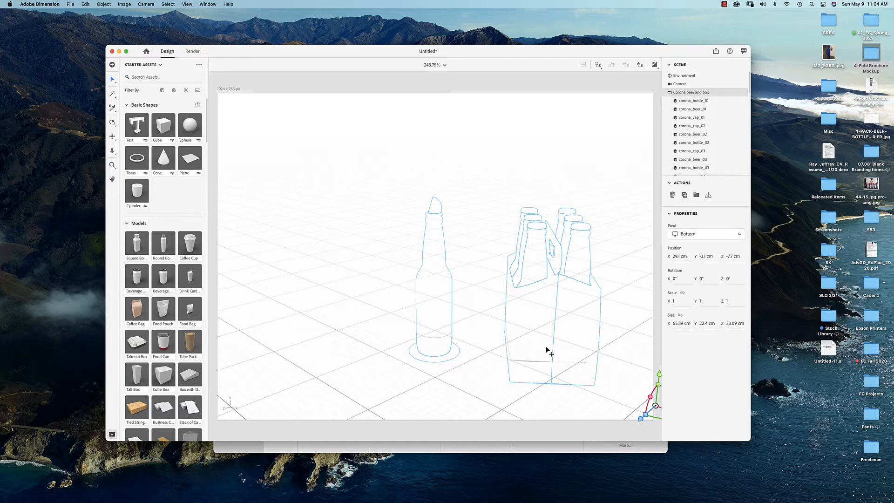
left_click_drag(563, 348, 401, 278)
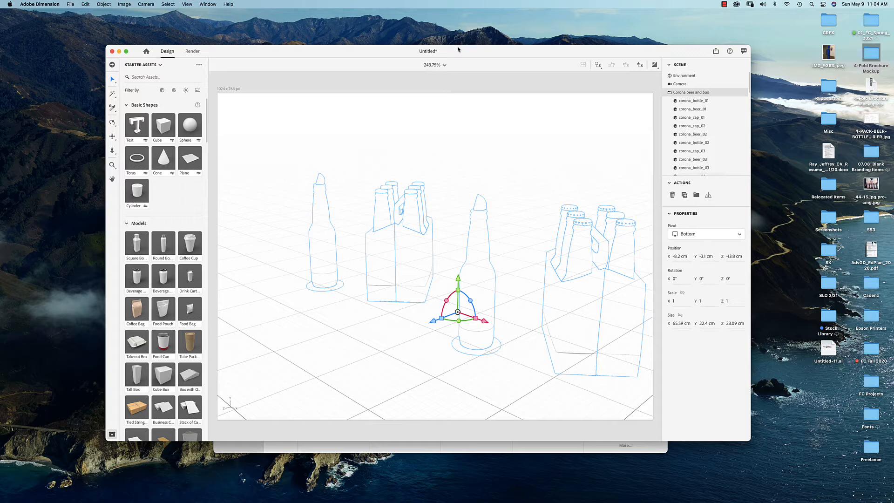
left_click_drag(458, 49, 459, 71)
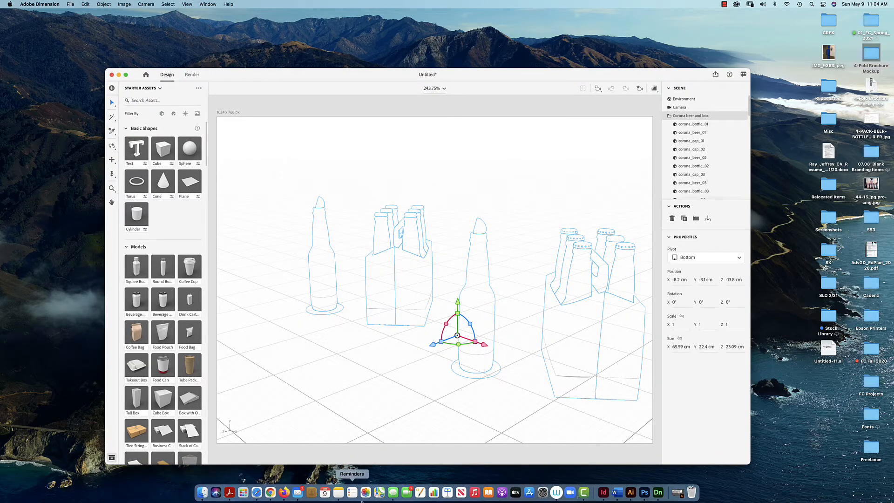
Load six_packs_kirin(obj).obj from the Kirin folder into Adobe Dimension without saving the current document.
left_click(204, 492)
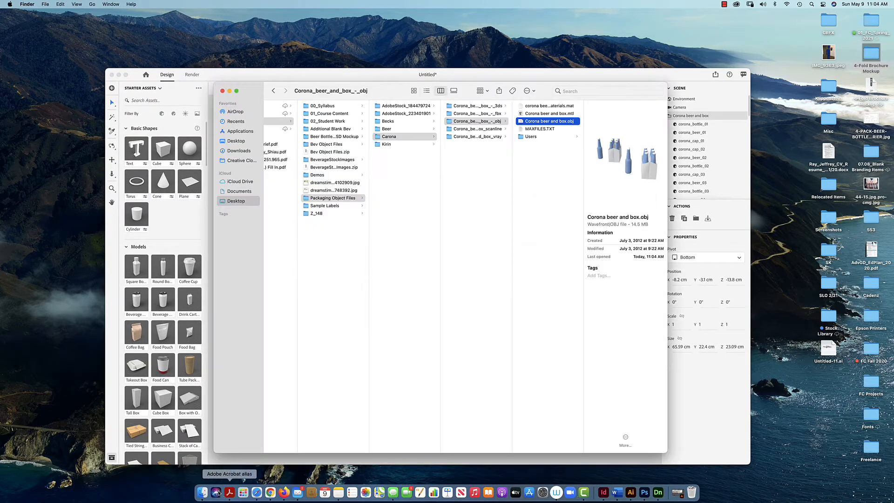
left_click(393, 144)
left_click(484, 137)
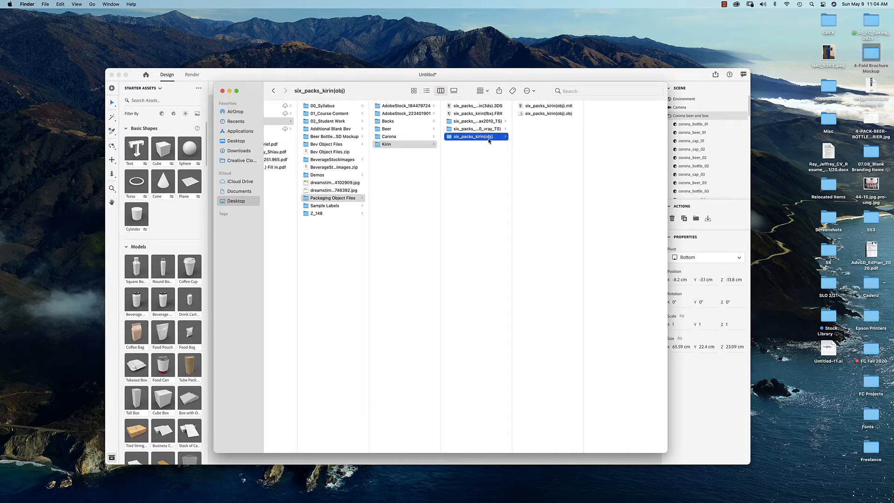
left_click(523, 114)
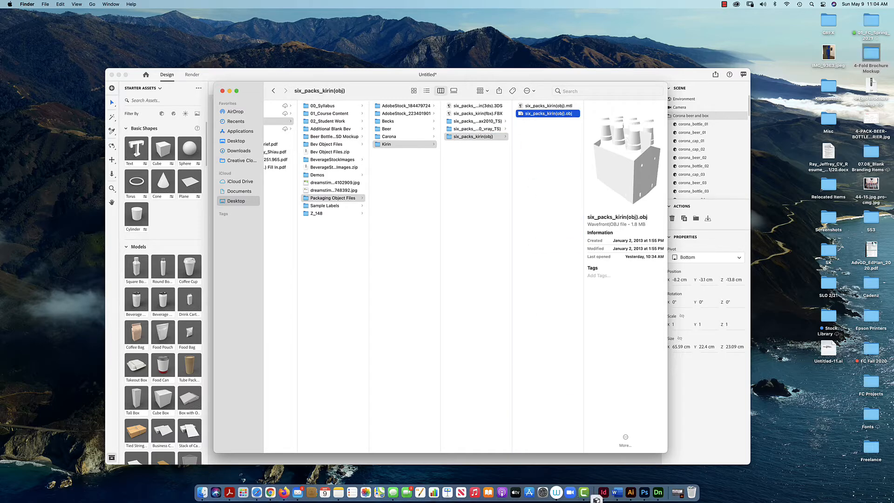
left_click(659, 494)
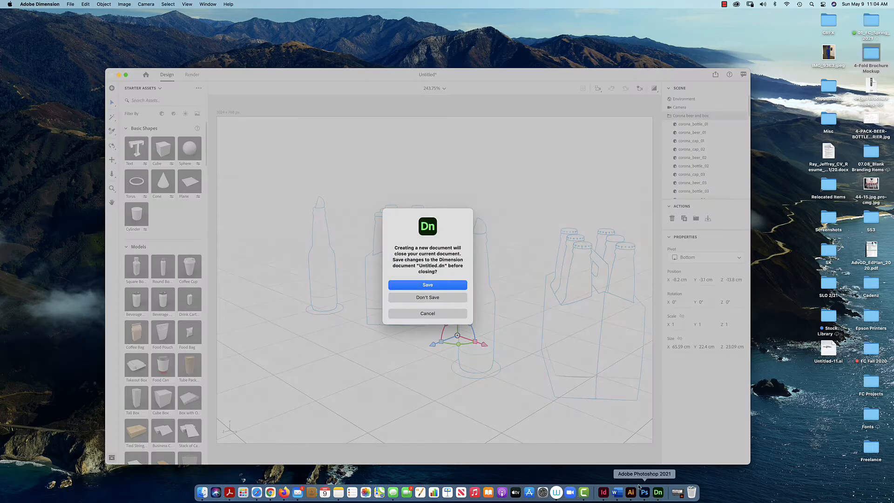
left_click(455, 298)
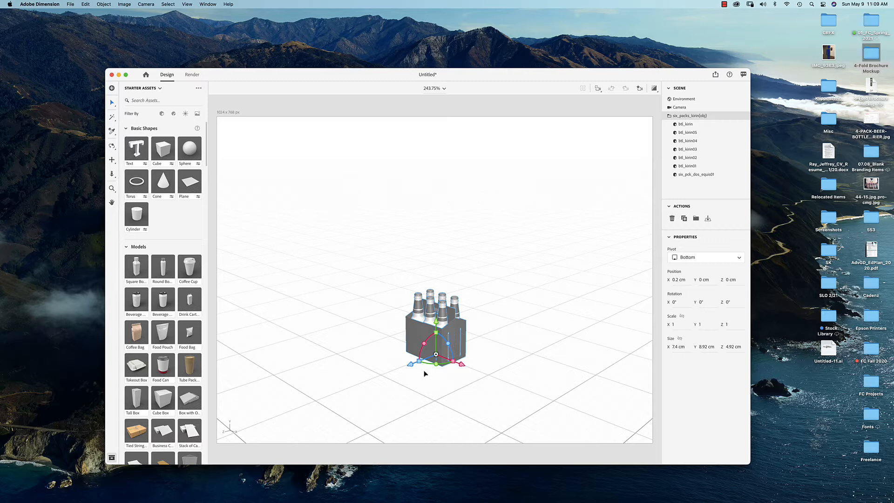
Rotate the Kirin six-pack to about -1° around Y, scale it uniformly to about 3.2, and duplicate it.
mouse_move(437, 367)
left_mouse_down()
mouse_move(427, 364)
mouse_move(446, 363)
mouse_move(431, 364)
left_mouse_up()
left_click_drag(438, 334, 447, 287)
key("super+d")
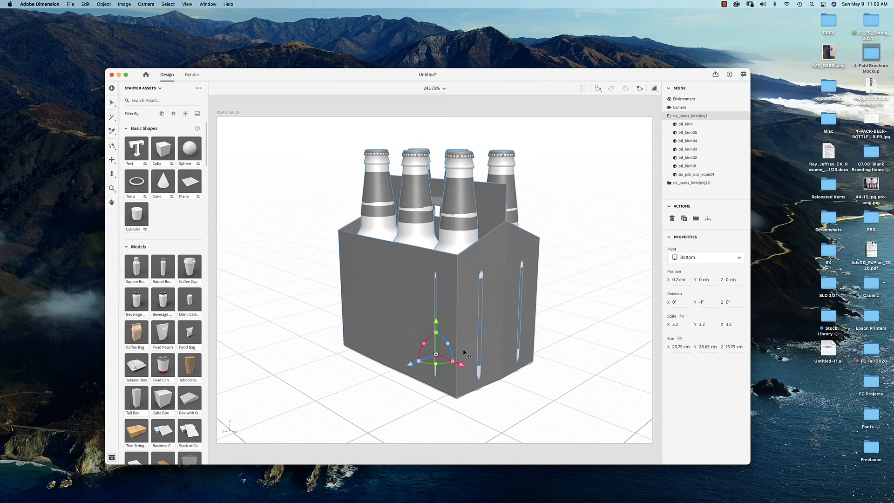
Rotate the Kirin six-pack to about -4° around Y, move it to about X -2.5 cm, Z 2.2 cm, and place btl_kirin05 above btl_kirin in its group.
left_click_drag(434, 369, 449, 352)
key("super+z")
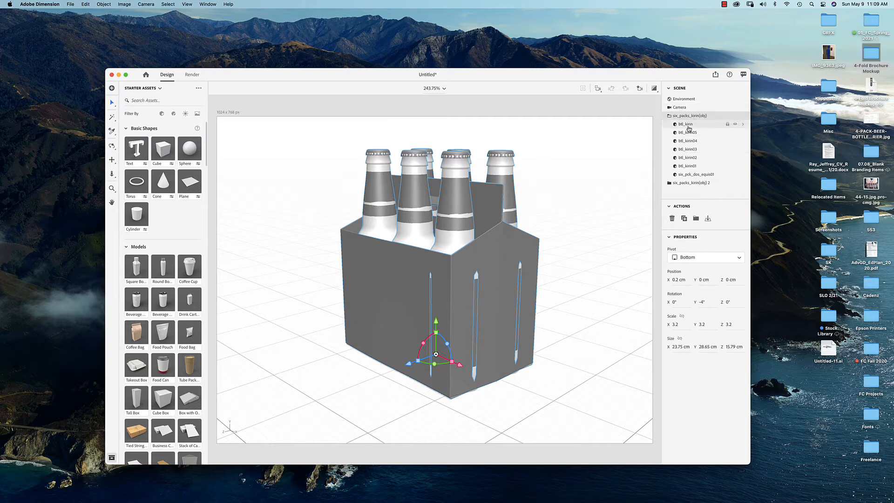
left_click(689, 127)
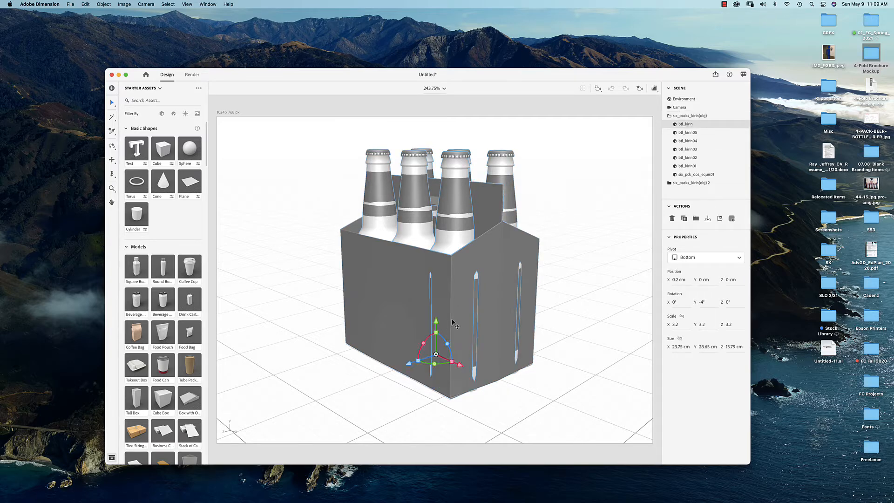
left_click_drag(443, 324, 412, 321)
left_click_drag(689, 132, 693, 123)
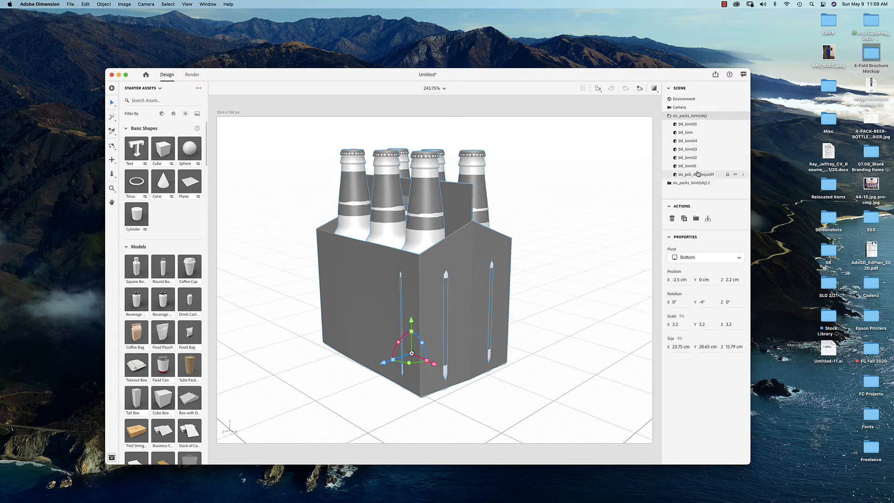
Delete the duplicate Kirin six-pack and move the remaining one to about X -1.7 cm, Z 2.2 cm.
left_click(695, 166)
left_click_drag(437, 235, 455, 313)
left_click(454, 313)
key("Delete")
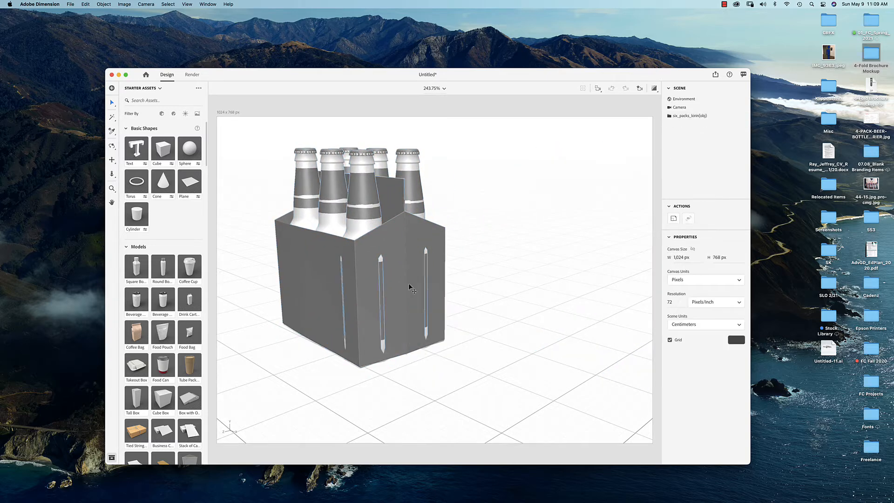
left_click_drag(409, 284, 466, 300)
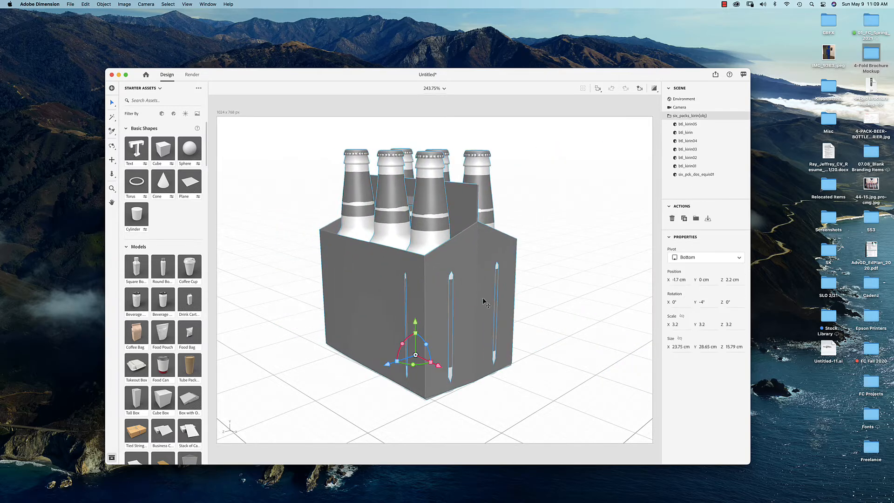
Pull two bottles out of the carrier: btl_kirin01 to about X 20.5, Z -1.7 cm, and btl_kirin02 to about X -27.7, Z 0.9 cm.
left_click(699, 125)
left_click(691, 166)
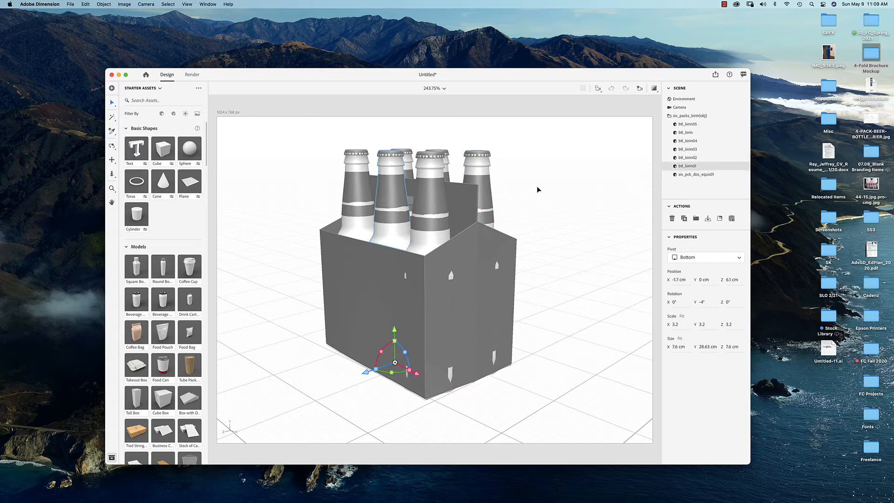
left_click_drag(396, 205, 588, 217)
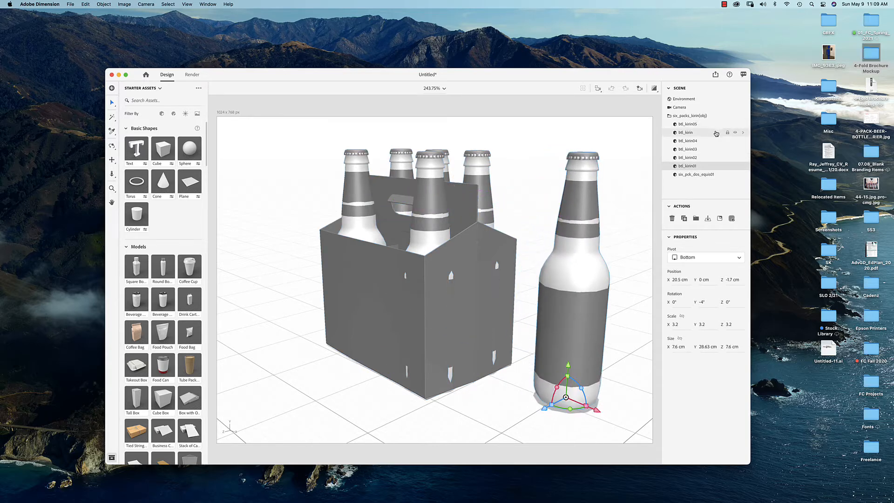
left_click(688, 157)
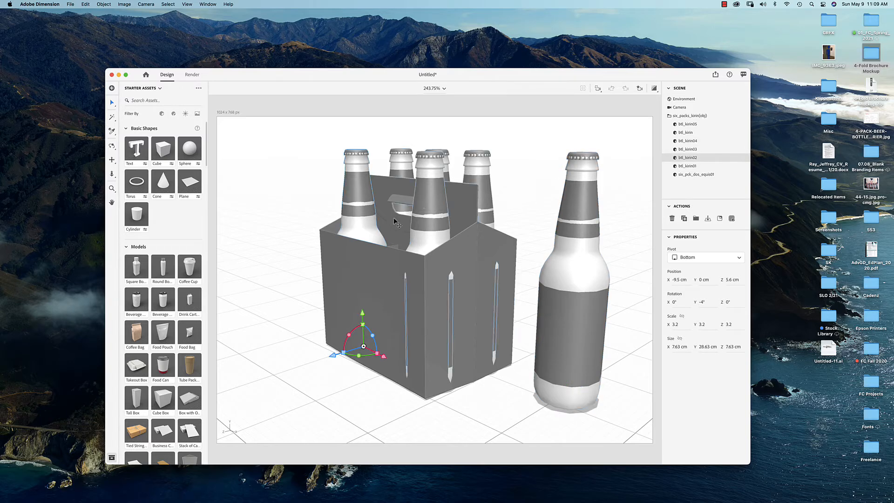
left_click_drag(359, 223, 331, 218)
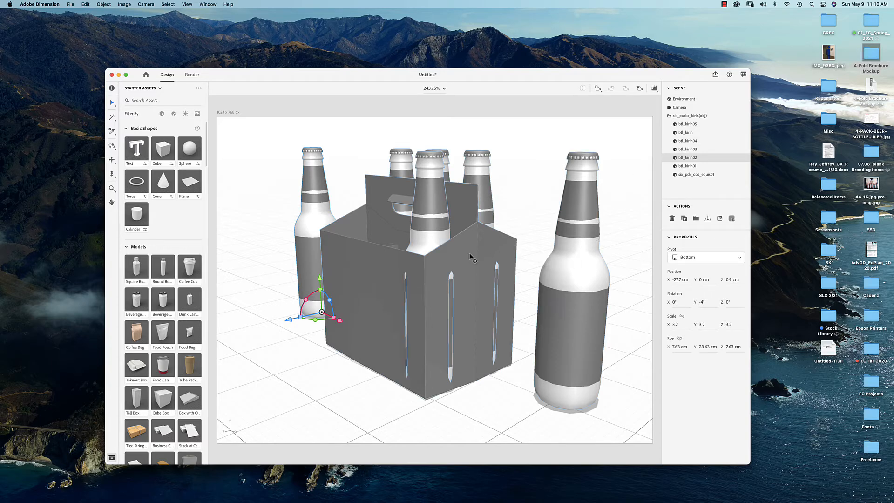
left_click(690, 115)
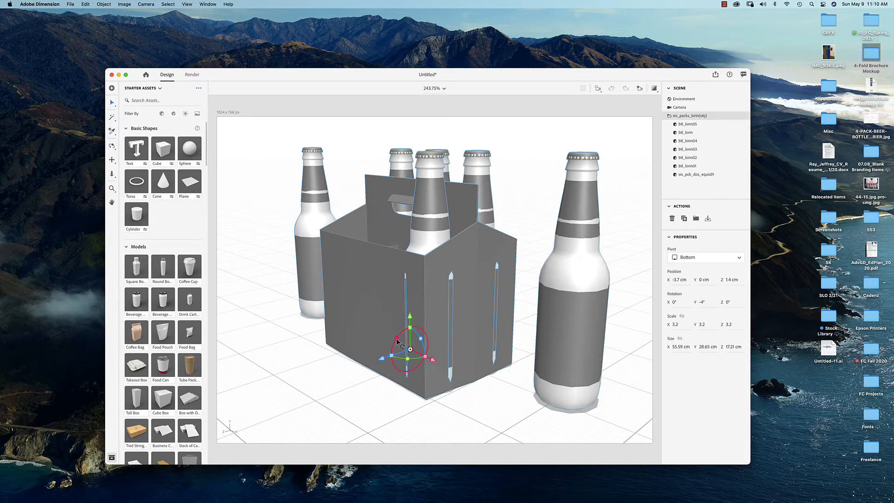
mouse_move(393, 358)
left_mouse_down()
mouse_move(391, 373)
mouse_move(454, 365)
mouse_move(410, 361)
left_mouse_up()
key("super+z")
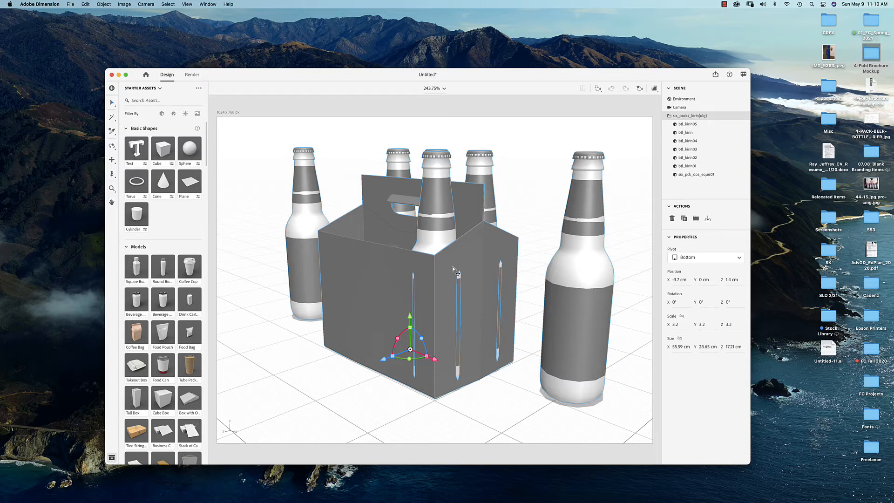
scroll(468, 266, "down", 1)
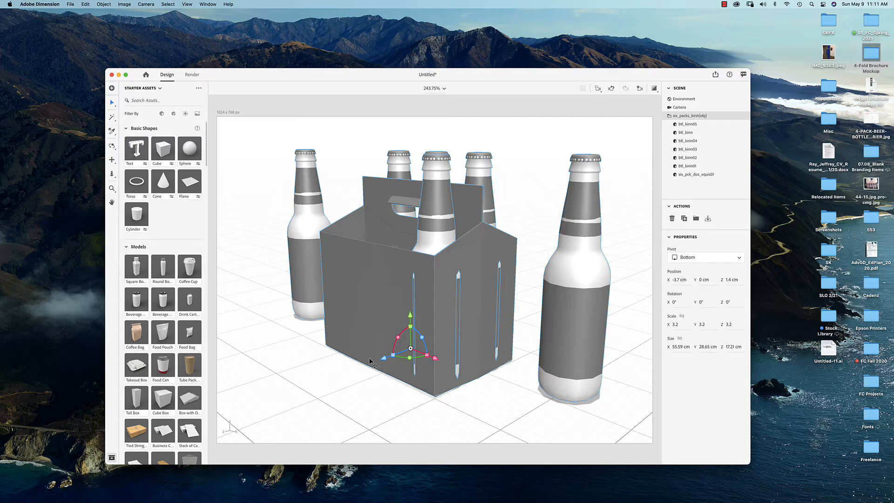
Switch to Adobe Illustrator, close the floating Appearance panel, and examine the Kinjo carrier artwork in Bottle design Real one.pdf.
mouse_move(549, 501)
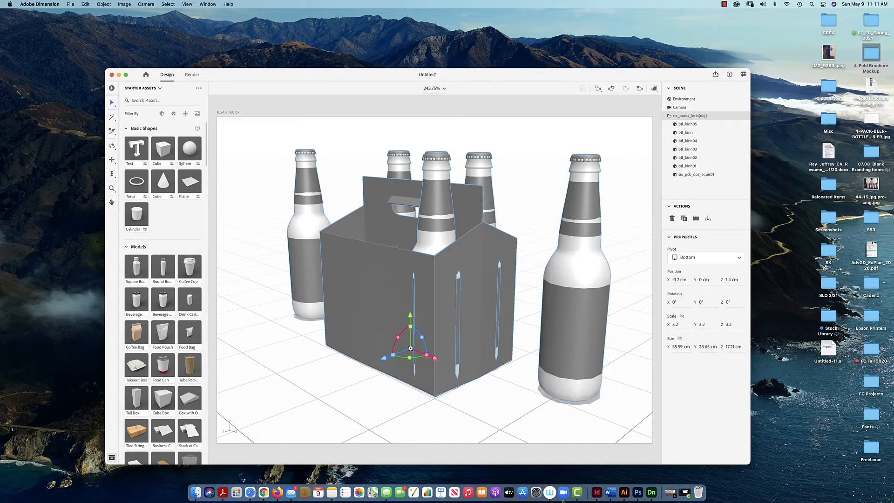
left_click(624, 493)
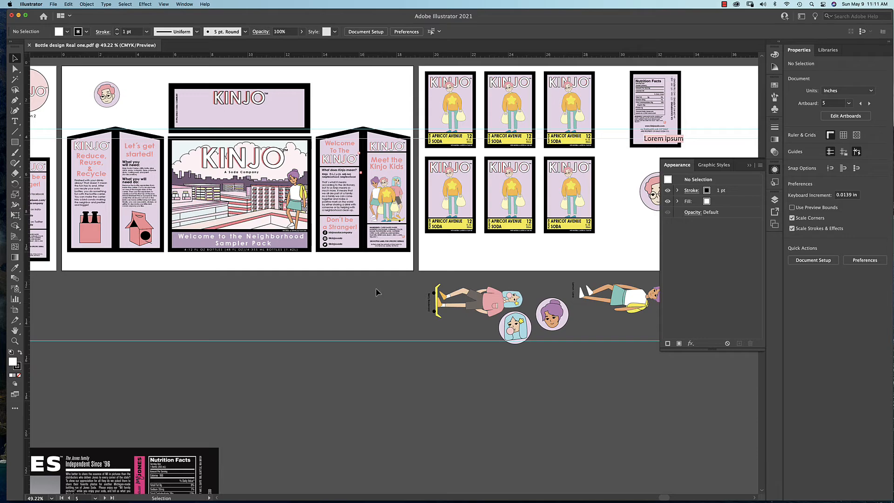
left_click(745, 170)
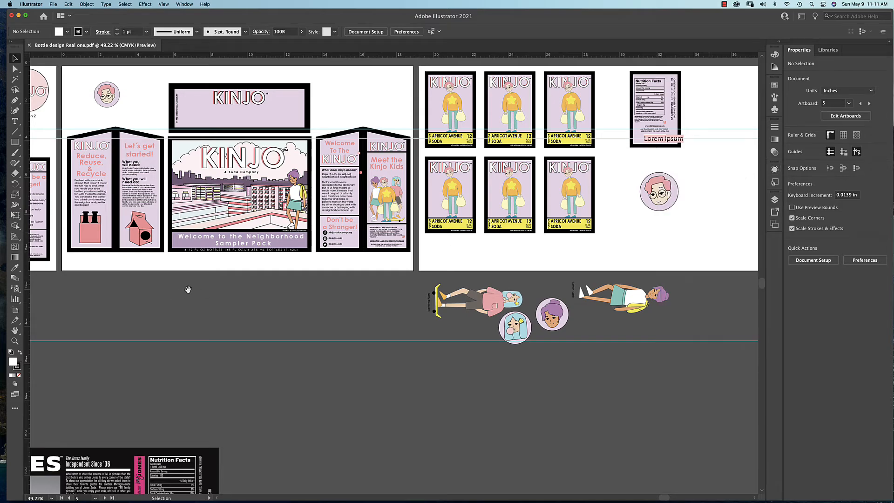
left_click_drag(187, 290, 331, 346)
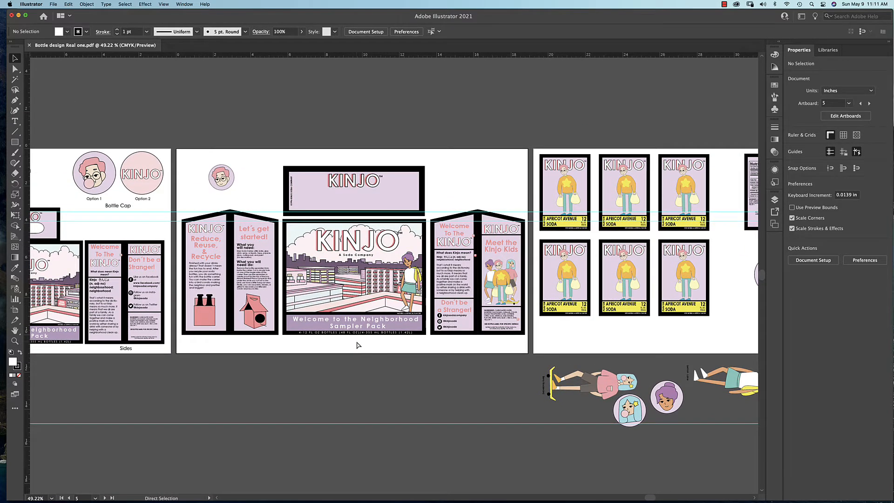
key("super+equal")
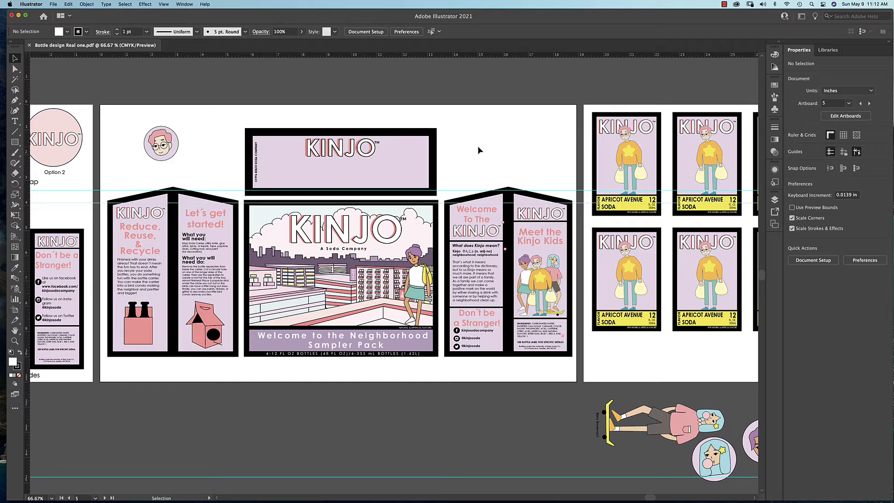
left_click(401, 239)
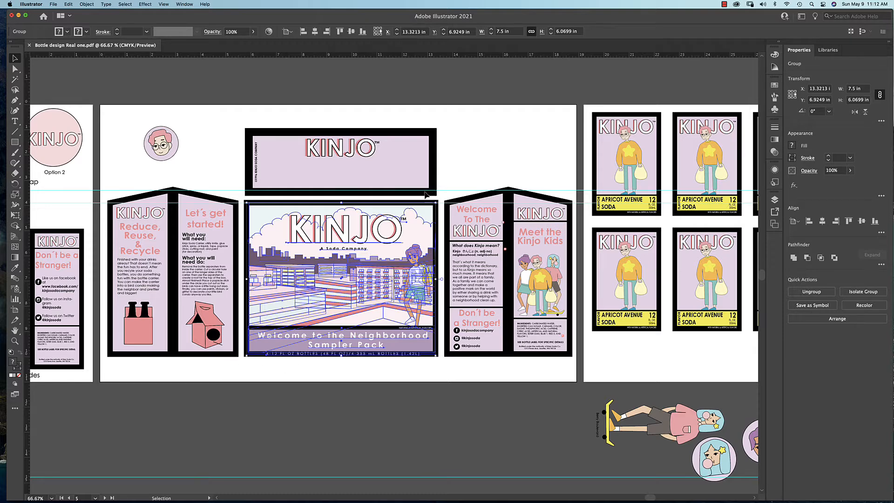
left_click(233, 105)
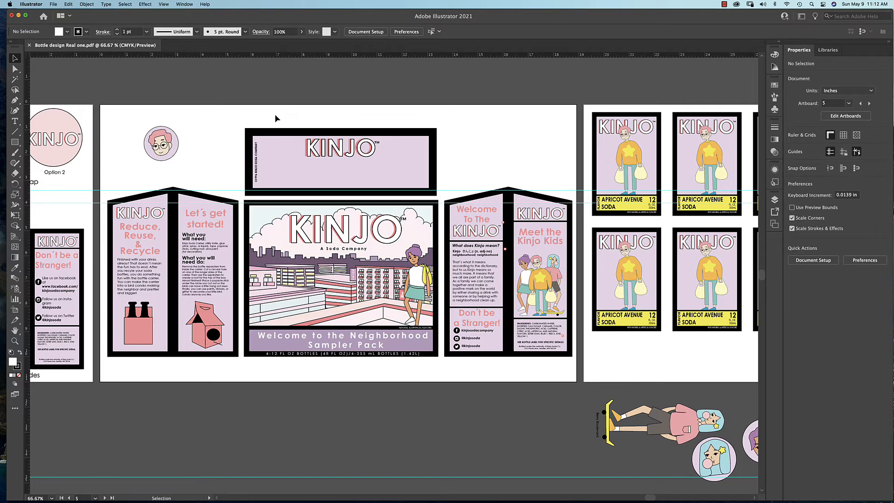
Convert all text in the Kinjo document to outlines and outline the strokes of all the artwork.
key("super+a")
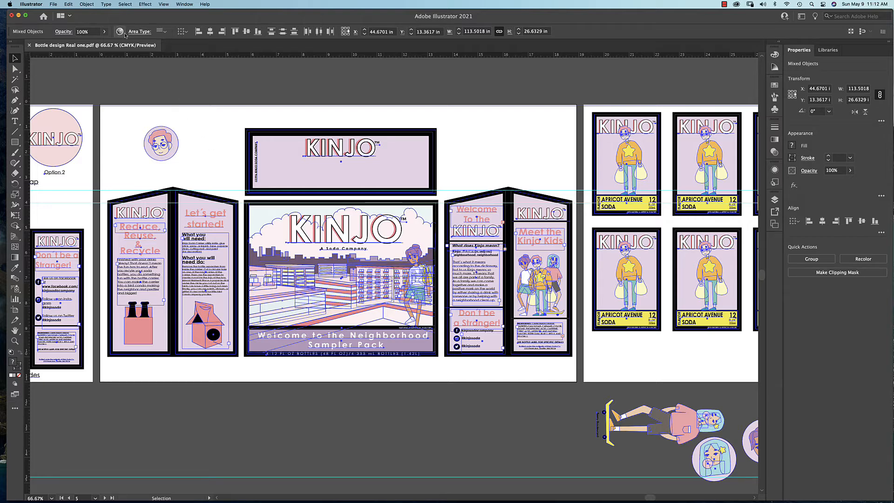
left_click(107, 5)
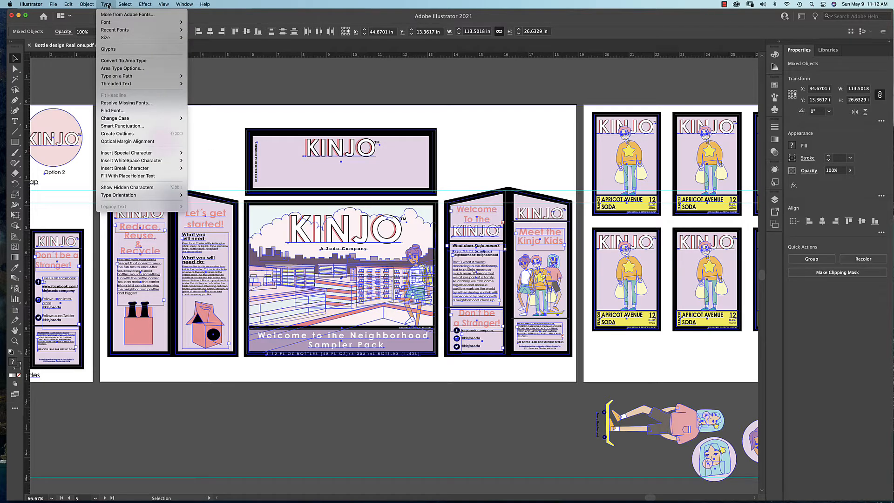
left_click(121, 134)
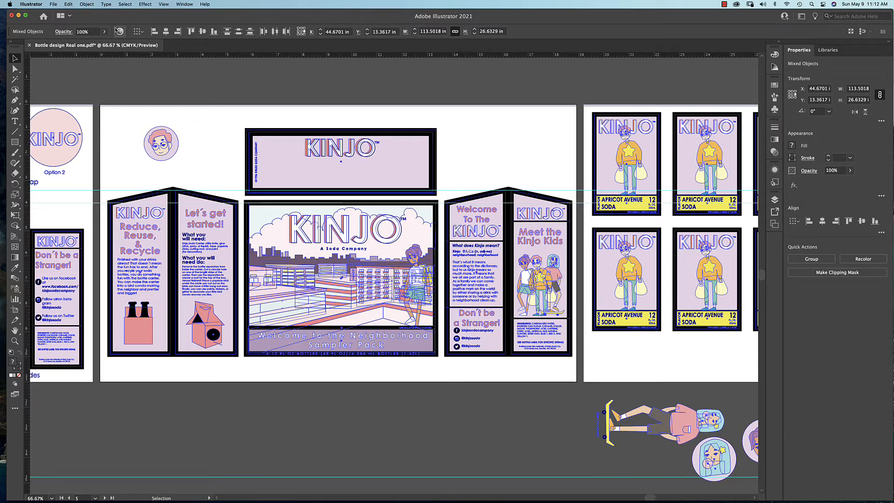
left_click(86, 4)
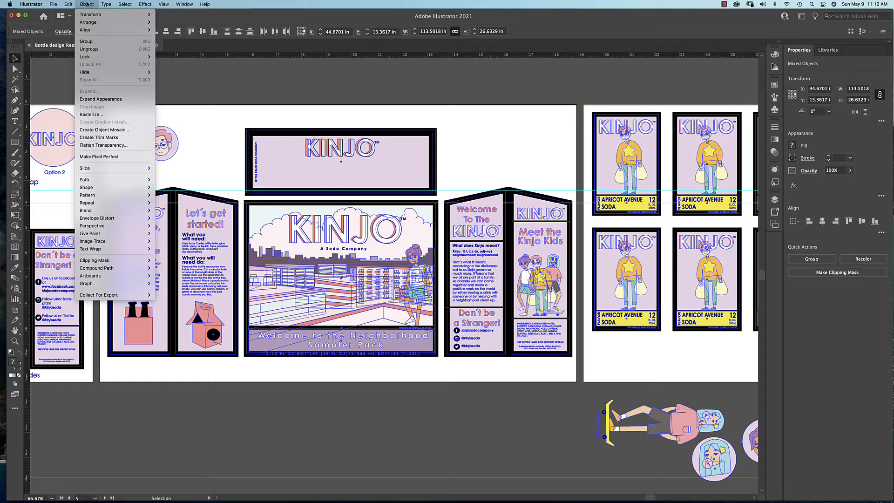
mouse_move(111, 180)
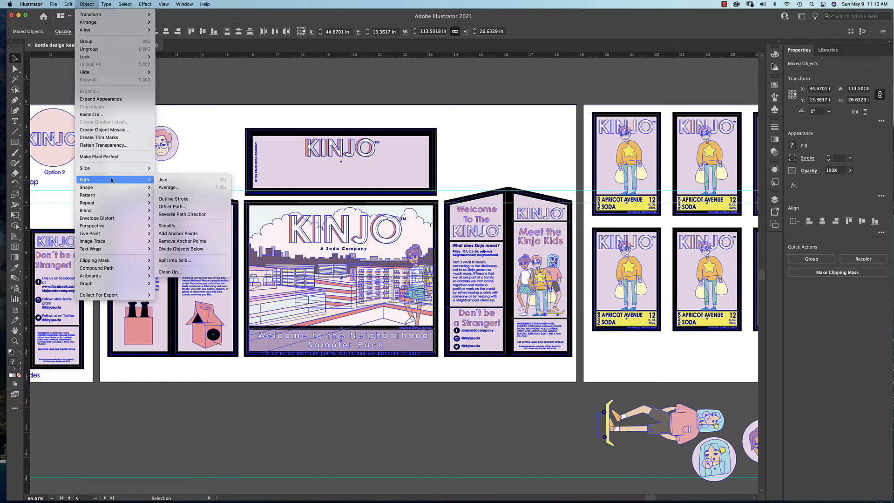
left_click(185, 202)
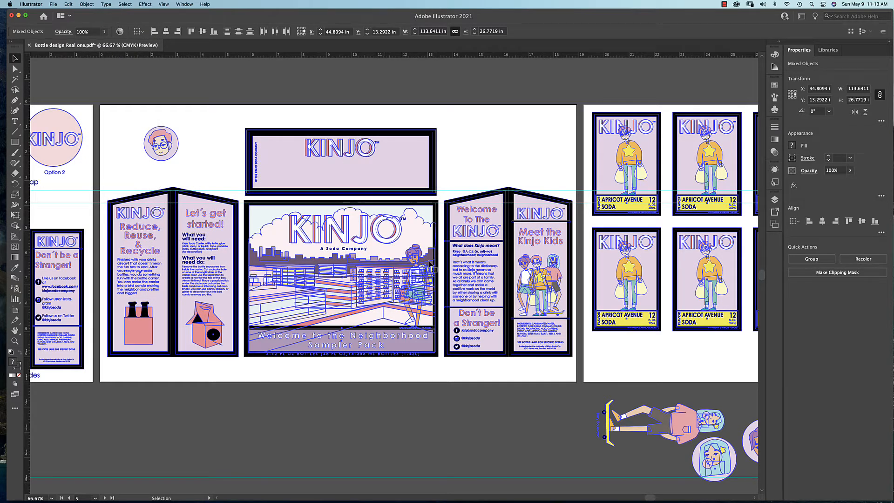
left_click(474, 161)
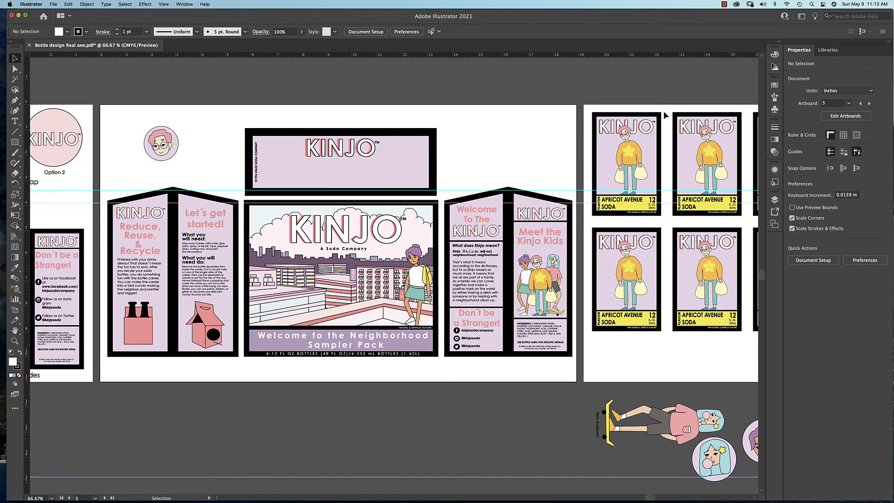
Add the carrier's front panel and its "Welcome To The Kinjo" side panel as separate graphics to the DIMENSIONS TEST library.
left_click(827, 51)
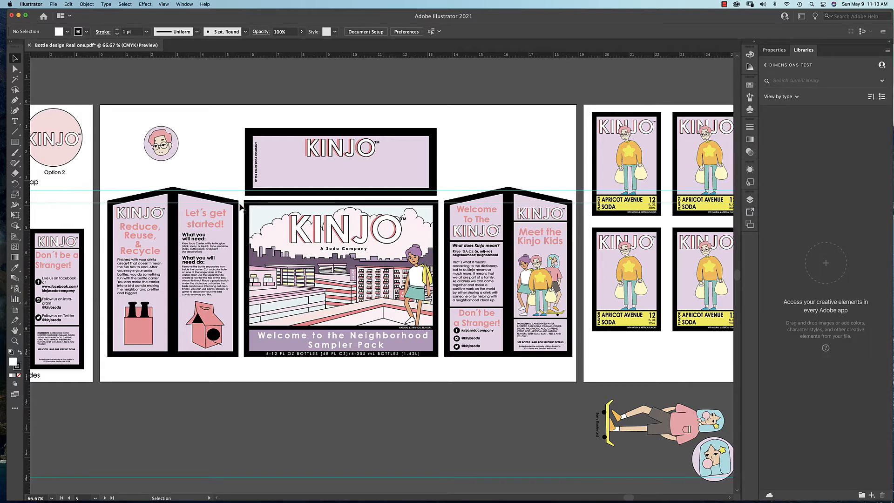
left_click_drag(241, 198, 440, 359)
left_click_drag(367, 312, 822, 278)
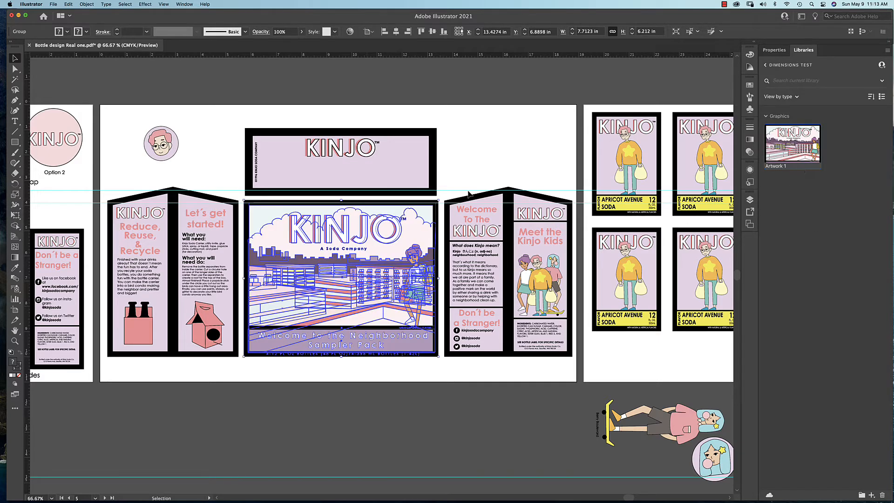
left_click_drag(445, 177, 514, 307)
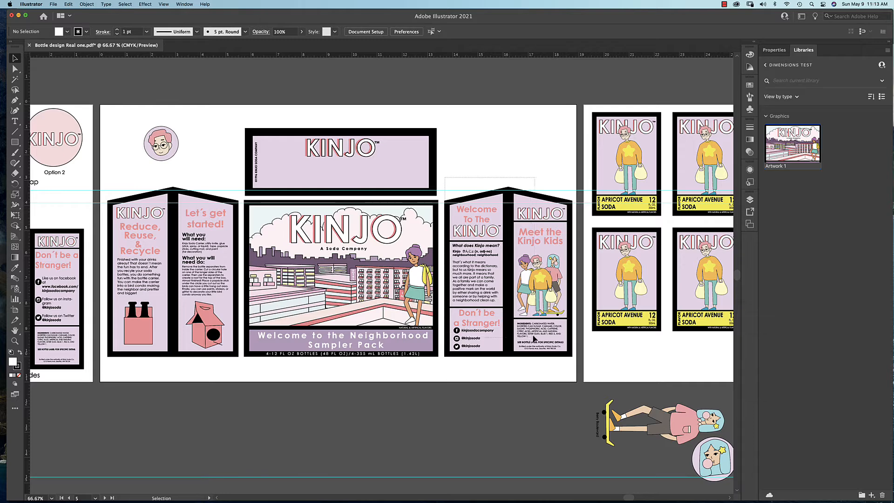
left_click_drag(535, 339, 580, 374)
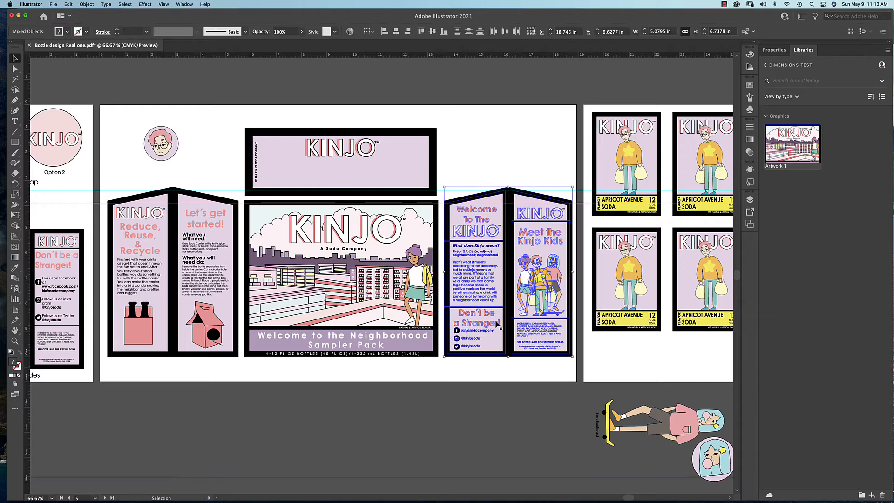
left_click_drag(497, 325, 829, 210)
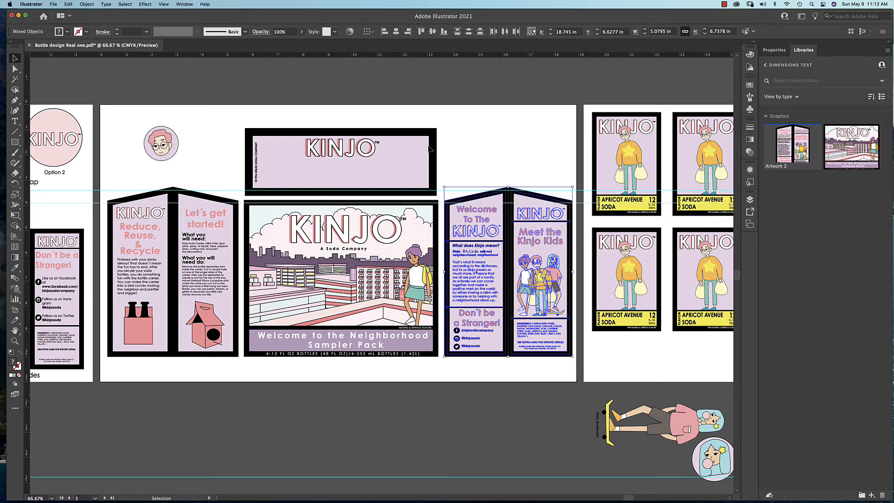
Add the carrier's Kinjo handle panel and one Apricot Avenue Soda bottle label to the DIMENSIONS TEST library.
left_click(455, 120)
left_click_drag(232, 120, 440, 202)
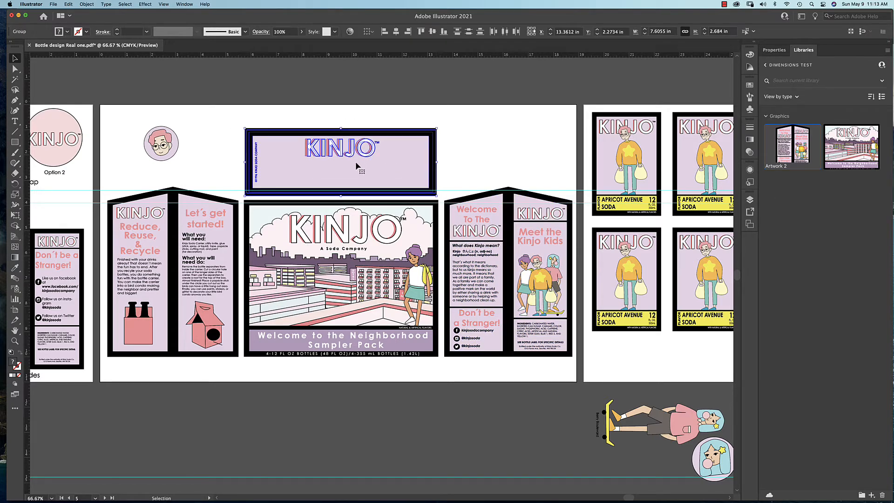
left_click_drag(358, 167, 802, 212)
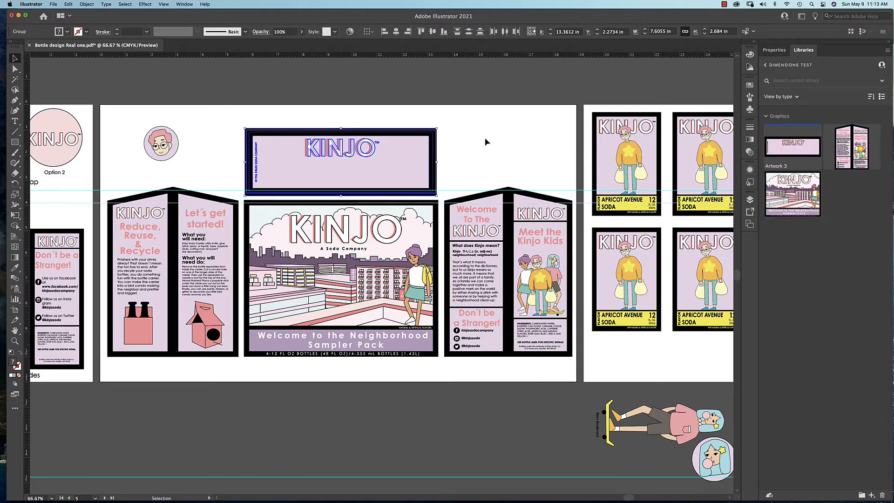
left_click(590, 136)
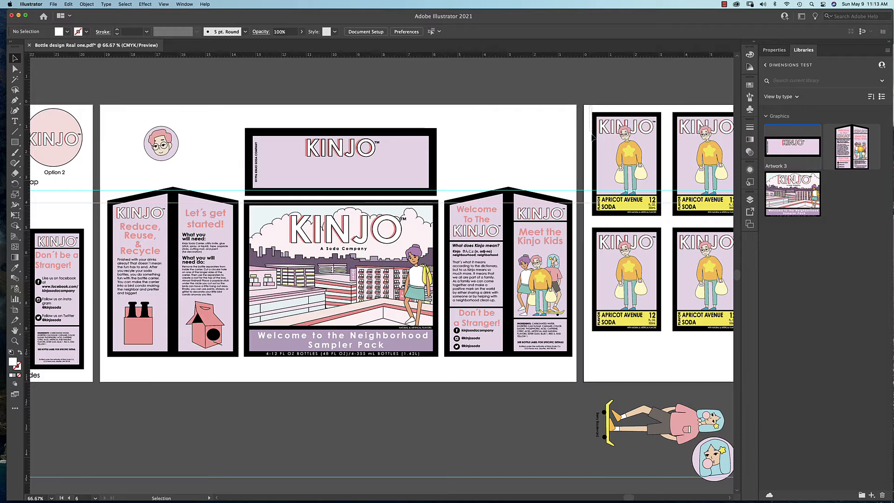
left_click_drag(592, 137, 841, 280)
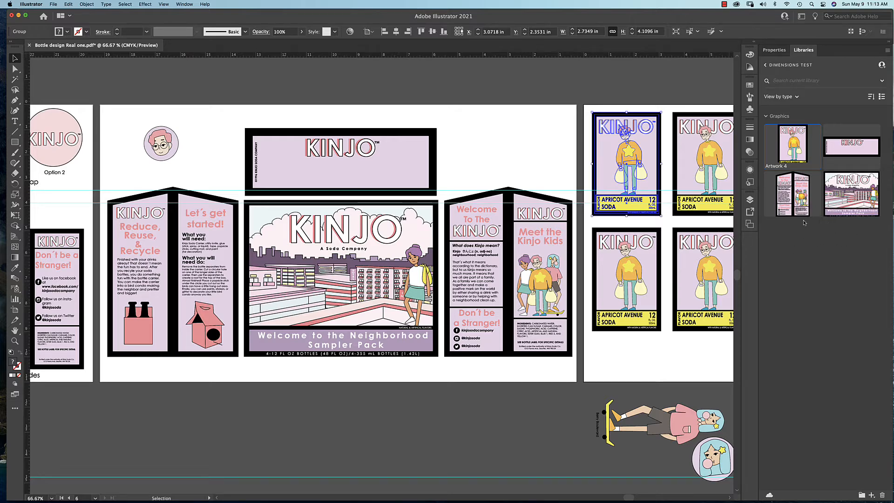
Save the outlined Kinjo artwork as Bottle design Real one.pdf to the iCloud Desktop folder, using the Custom Adobe PDF preset.
left_click(53, 4)
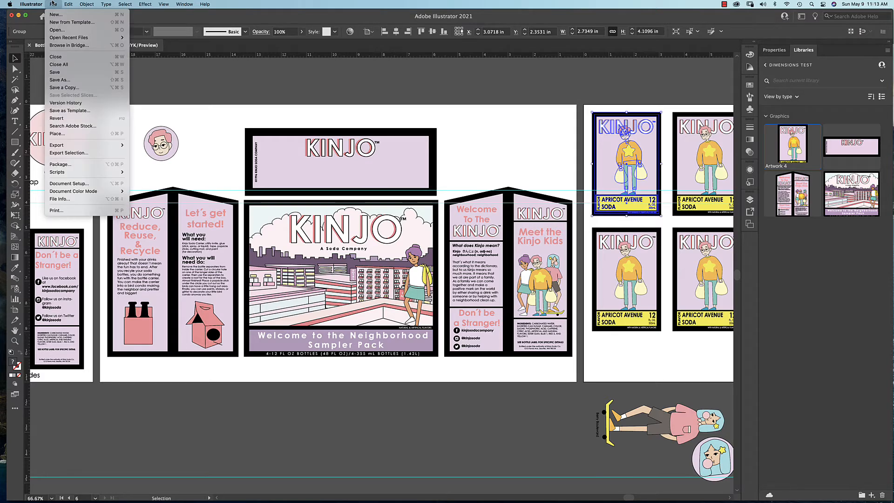
left_click(73, 81)
key("super+shift+s")
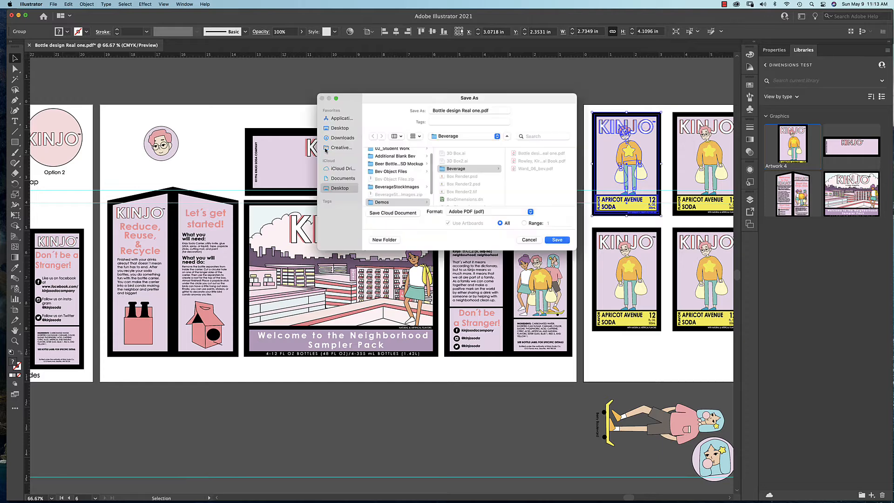
left_click(345, 188)
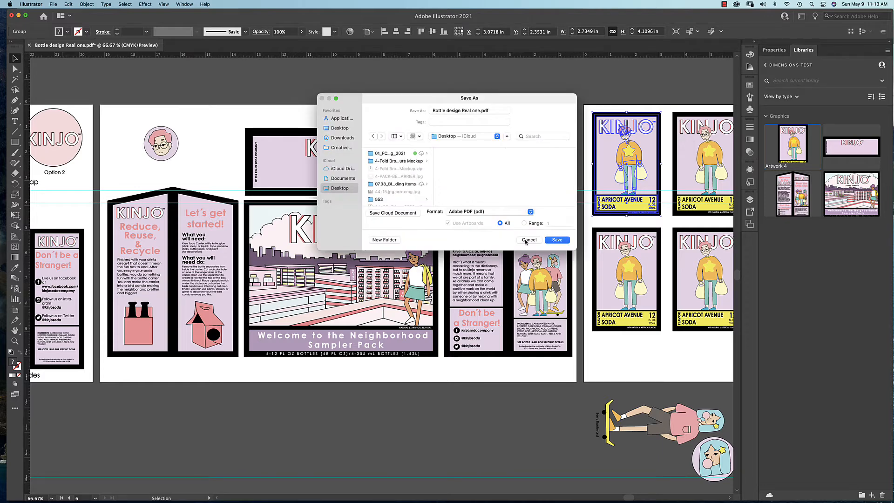
left_click(557, 240)
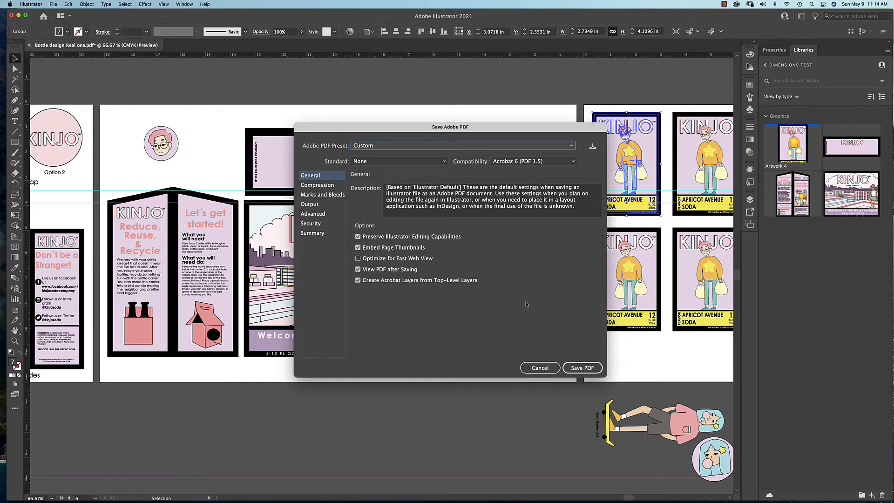
left_click(581, 368)
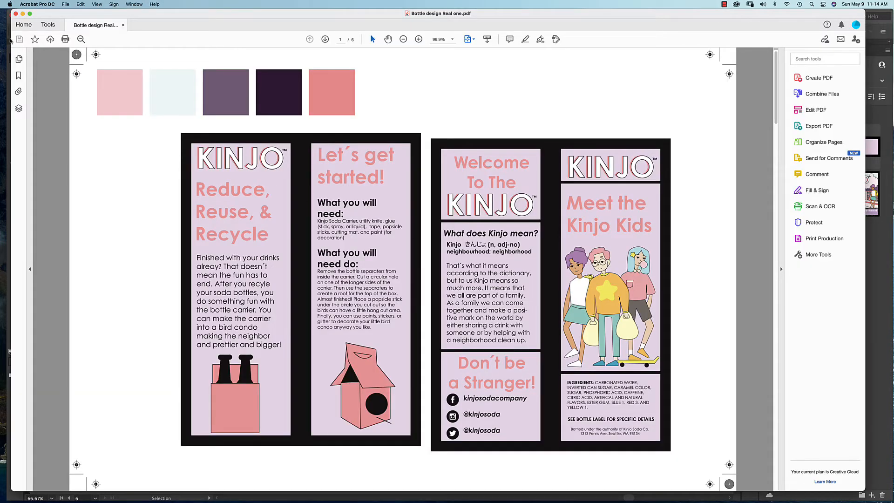
Close the exported PDF in Acrobat and switch to Adobe Dimension, bringing the Adobe Standard Materials into view.
left_click(15, 13)
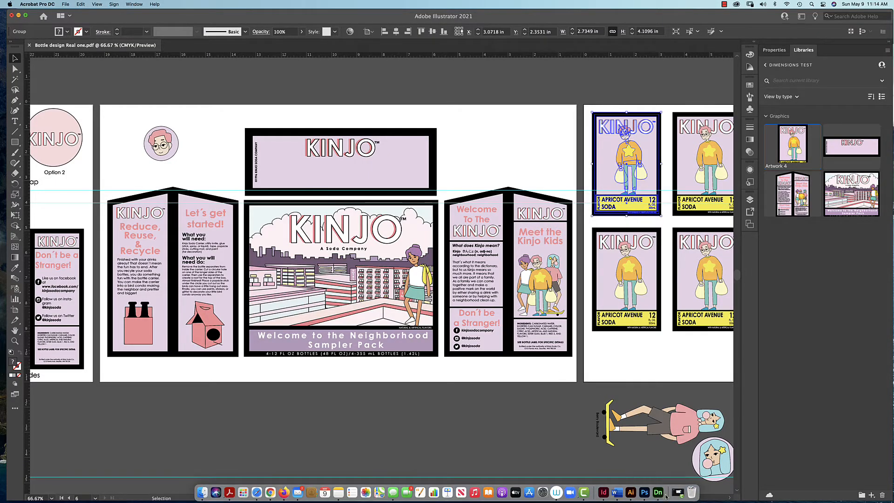
left_click(658, 493)
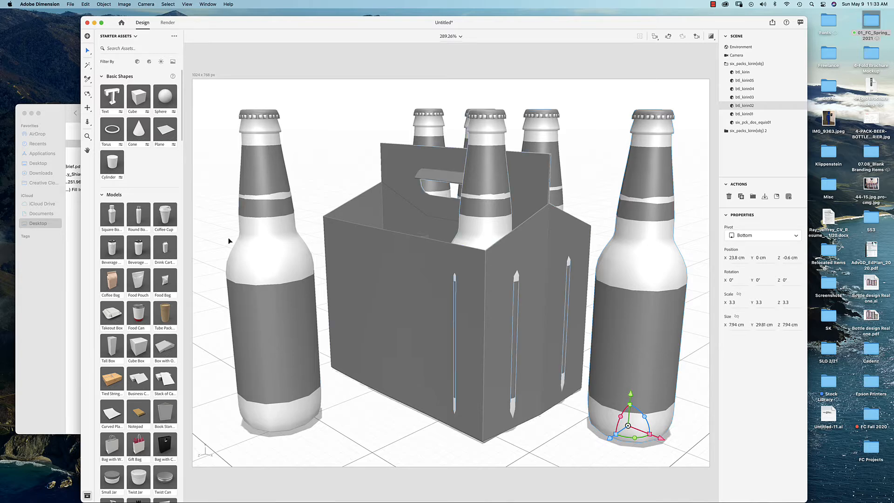
scroll(154, 244, "down", 15)
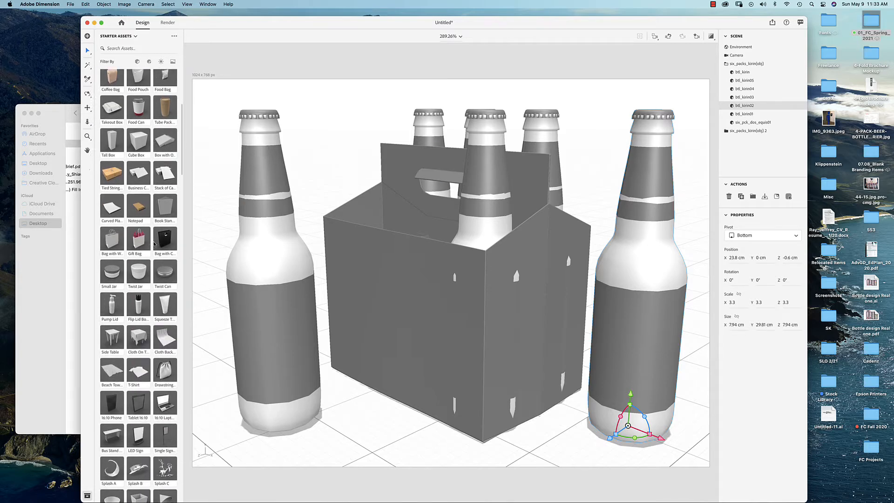
scroll(154, 243, "down", 12)
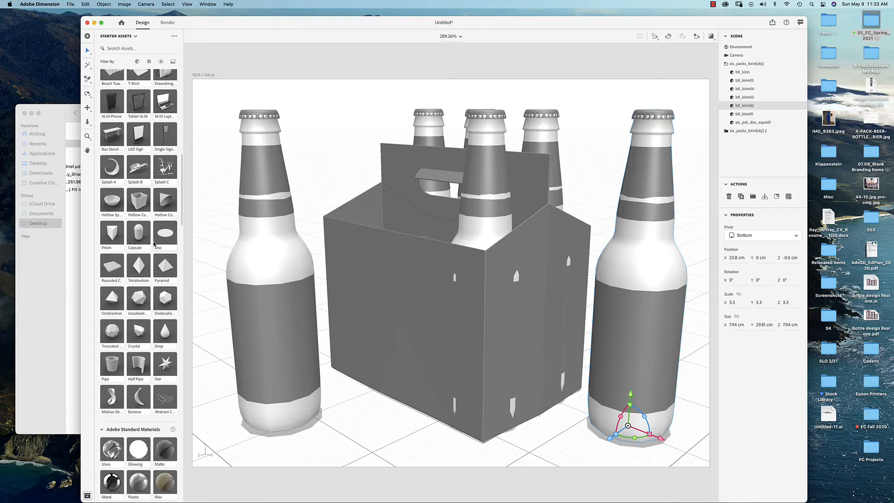
scroll(154, 243, "down", 3)
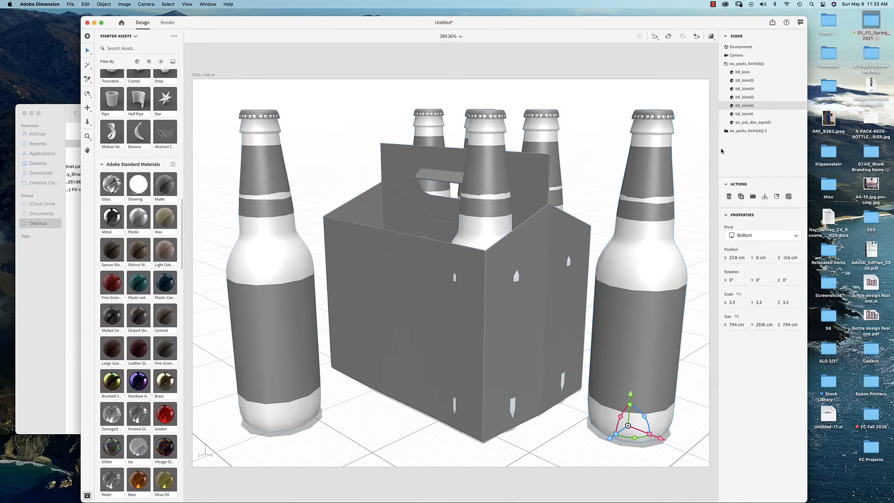
Apply the Glass material to the two bottles standing outside the carrier, btl_kirin01 and btl_kirin02.
left_click(745, 114)
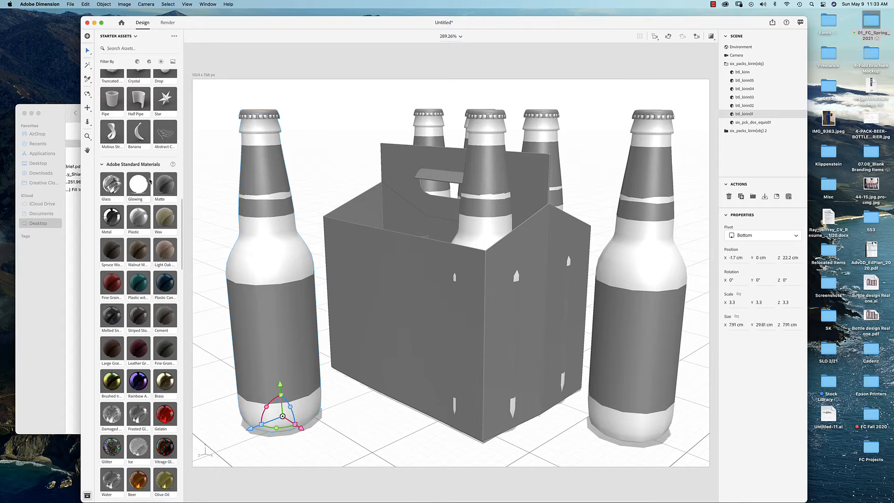
left_click(112, 188)
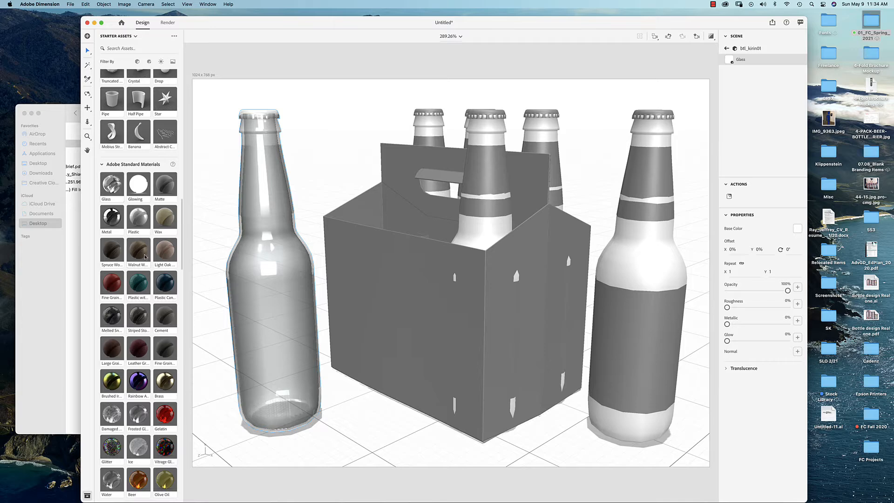
left_click(727, 49)
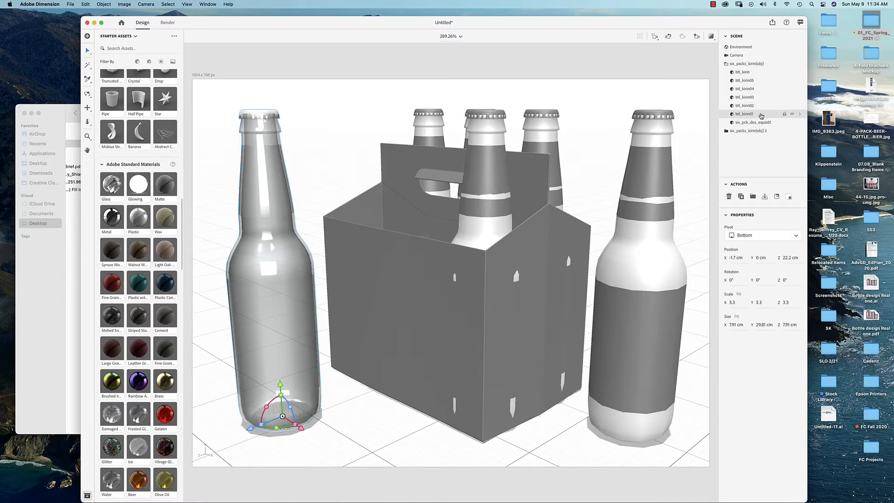
left_click(755, 106)
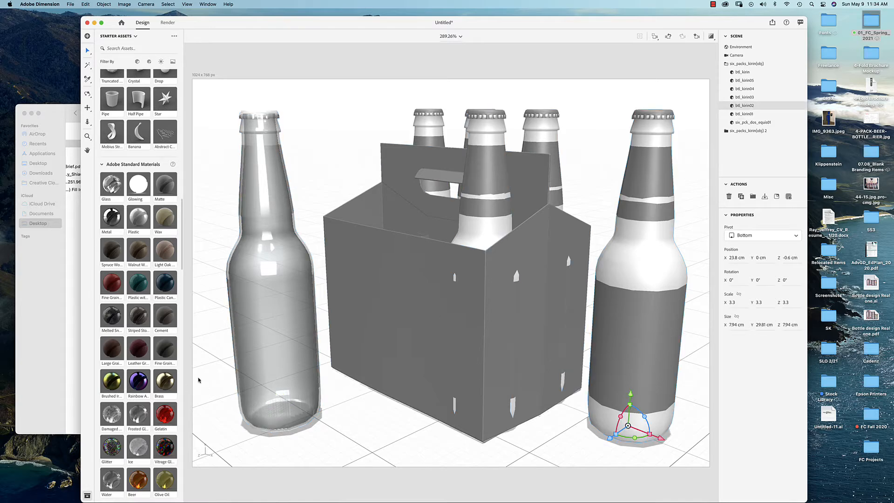
left_click(115, 186)
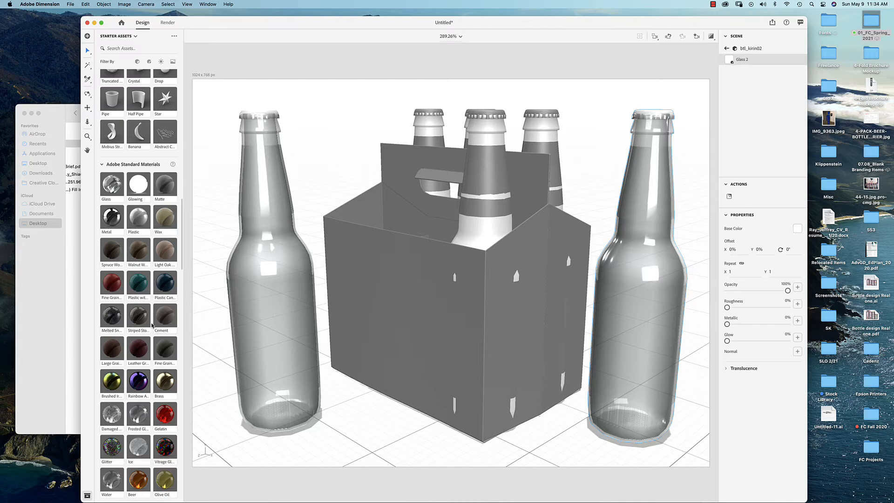
Apply the Water material to the two bottles outside the carrier, btl_kirin02 and btl_kirin01.
scroll(151, 325, "down", 9)
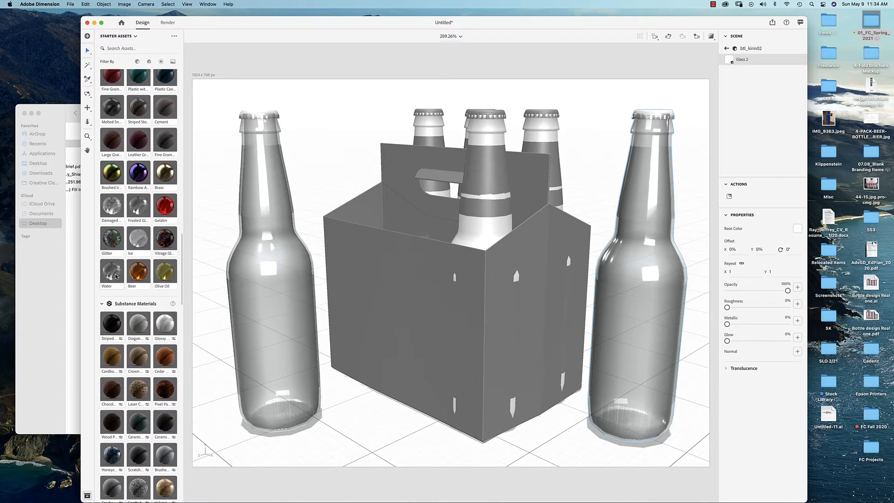
left_click(113, 278)
left_click(727, 48)
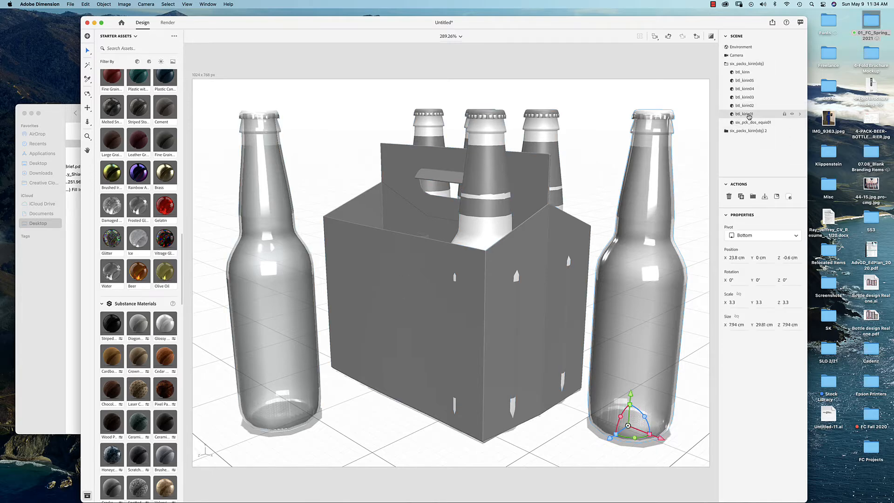
left_click(749, 114)
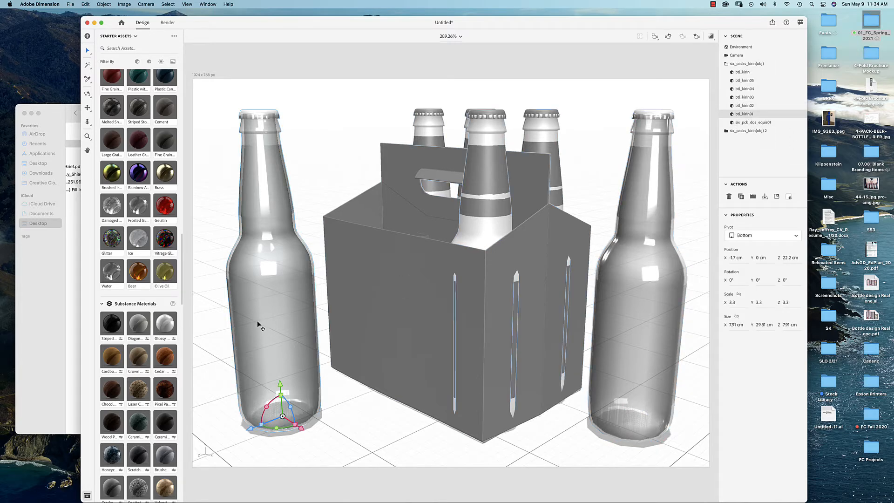
double_click(260, 249)
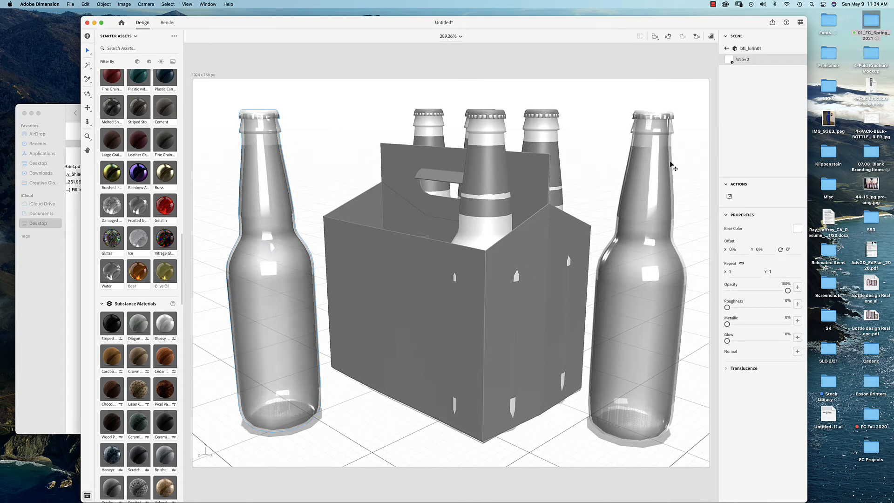
left_click(727, 48)
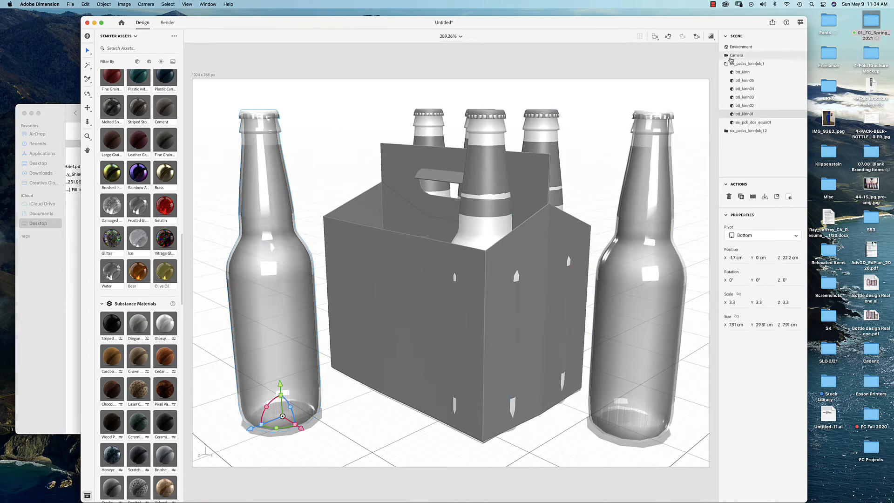
Apply the Water material to the bottles btl_kirin03 and btl_kirin04 inside the carrier.
left_click(748, 98)
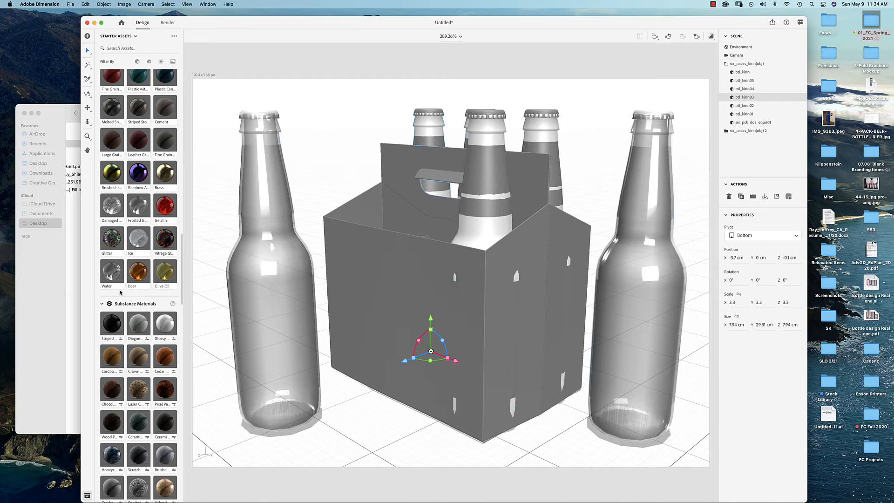
left_click(114, 271)
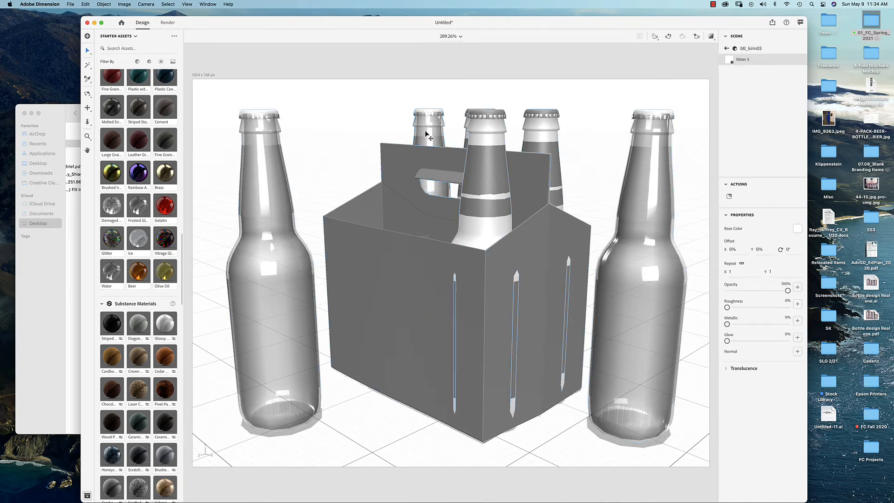
left_click(728, 49)
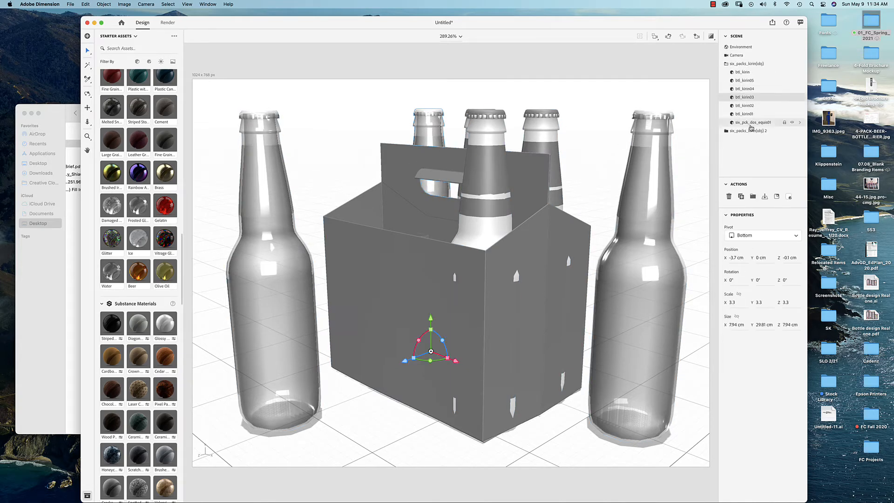
left_click(751, 89)
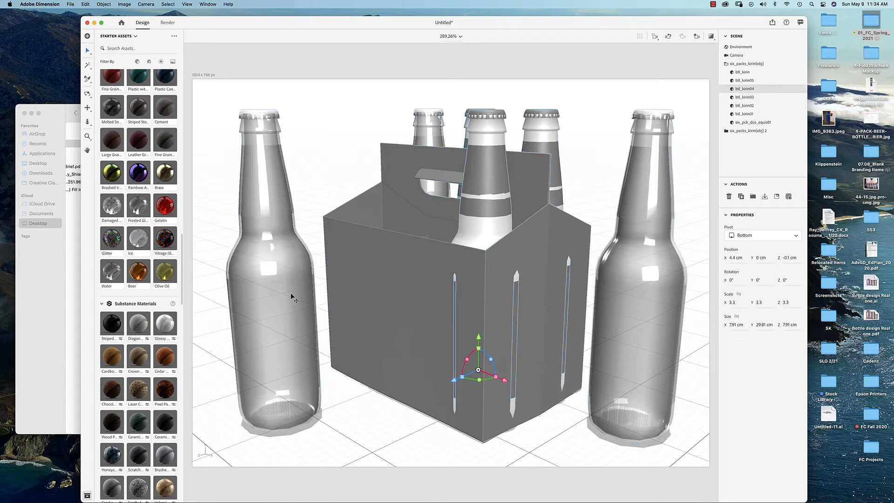
left_click(110, 278)
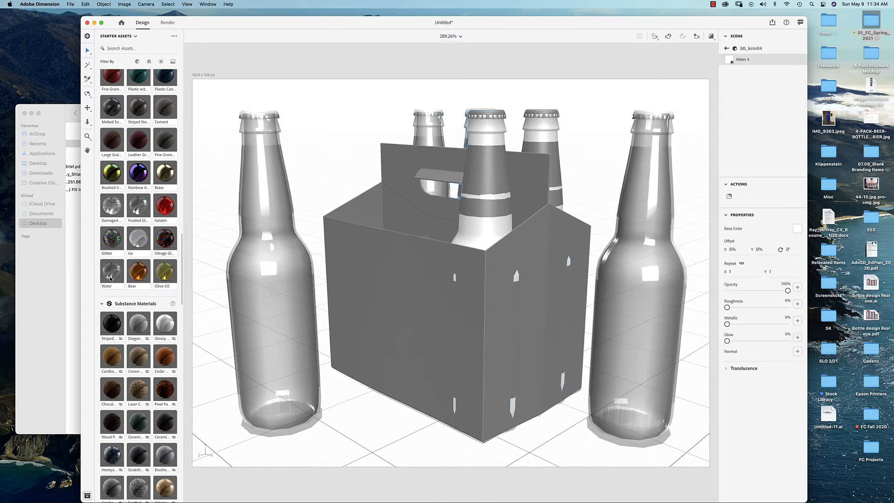
left_click(727, 49)
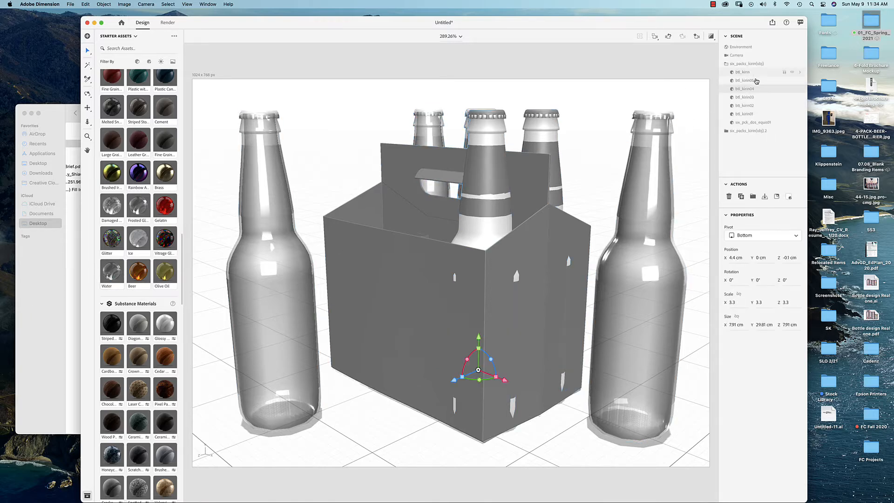
Apply the Water material to the remaining carrier bottles, btl_kirin05 and btl_kirin.
left_click(757, 81)
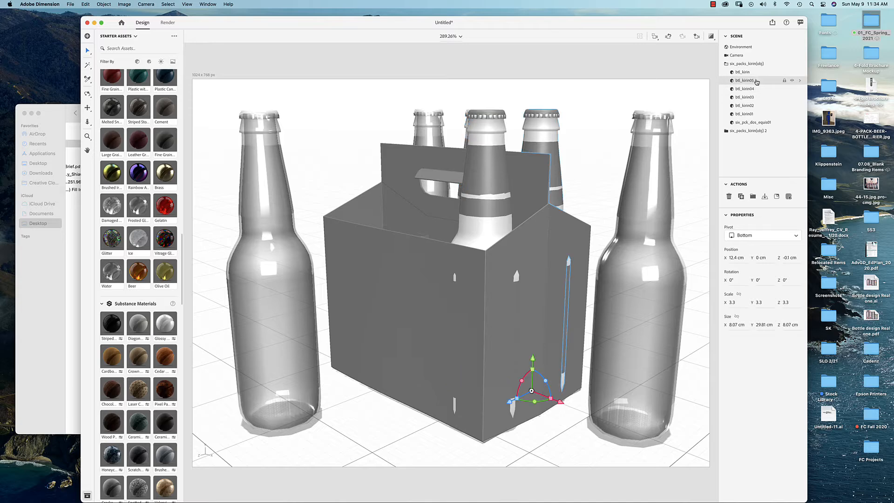
left_click(111, 278)
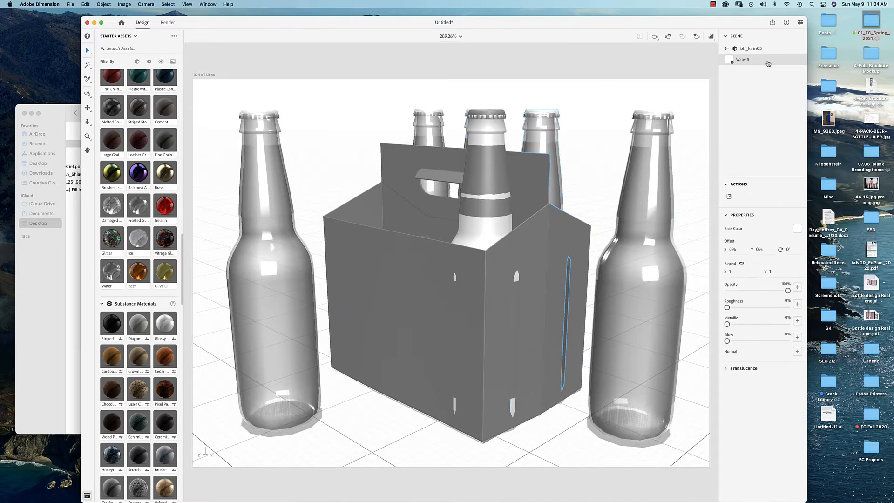
left_click(727, 48)
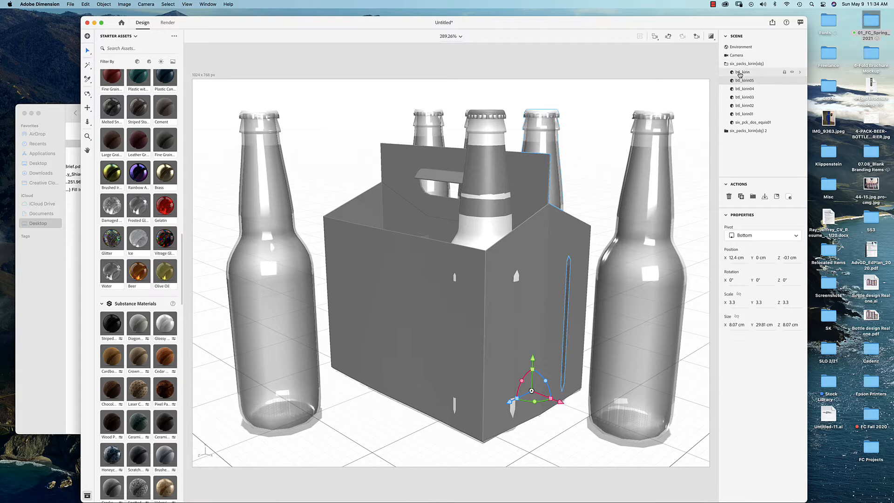
left_click(743, 72)
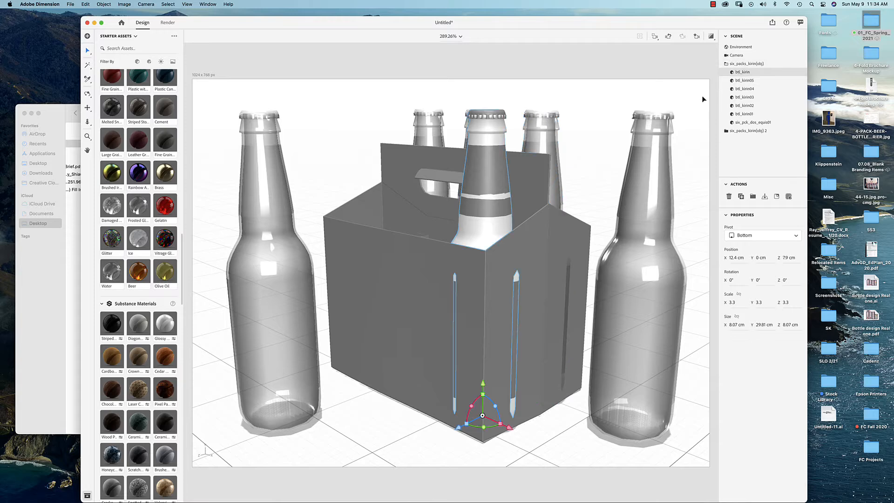
left_click(116, 279)
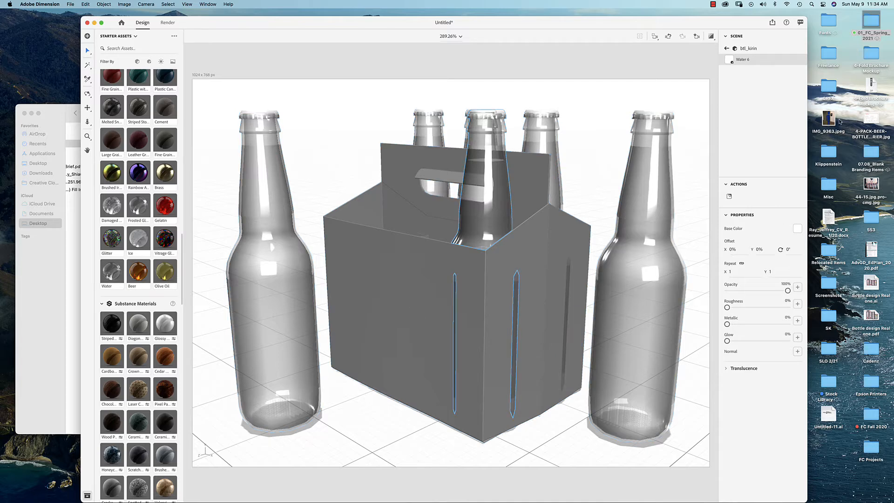
left_click(727, 49)
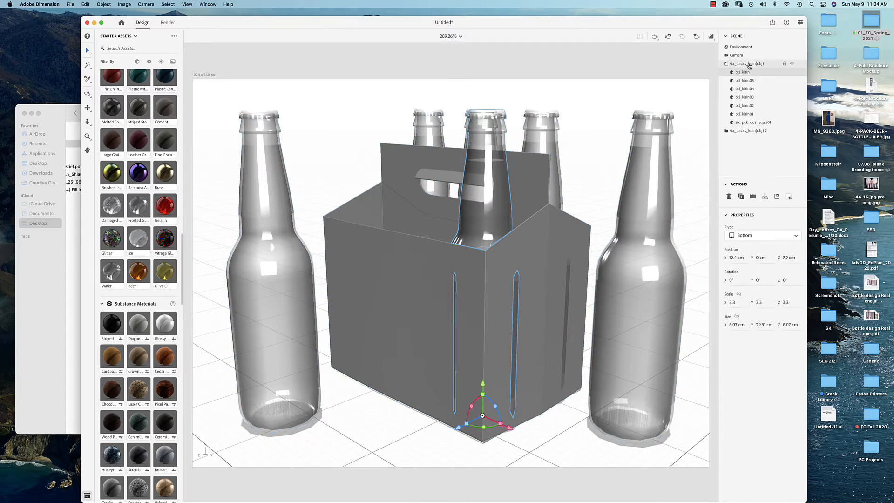
Try to apply the Glossy substance material to the six_packs_kirin(obj) group and clear the selection.
left_click(747, 64)
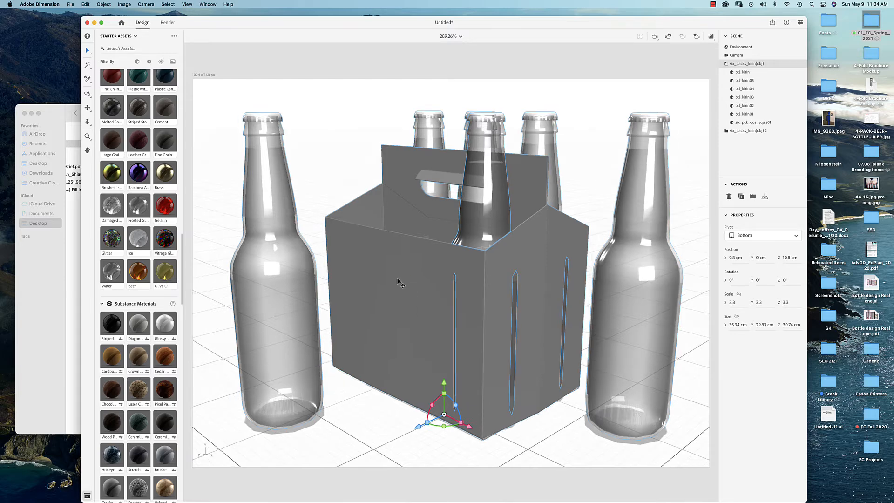
middle_click_drag(399, 282, 222, 294)
scroll(149, 337, "down", 5)
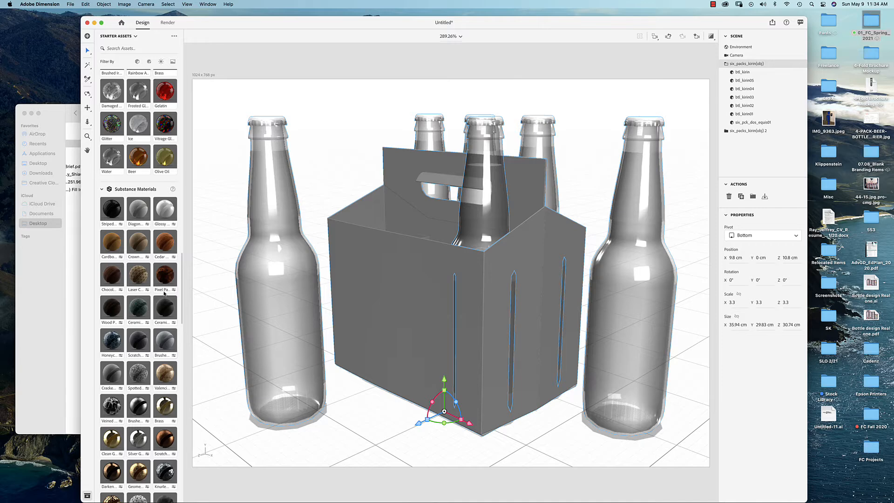
left_click(166, 214)
left_click(364, 142)
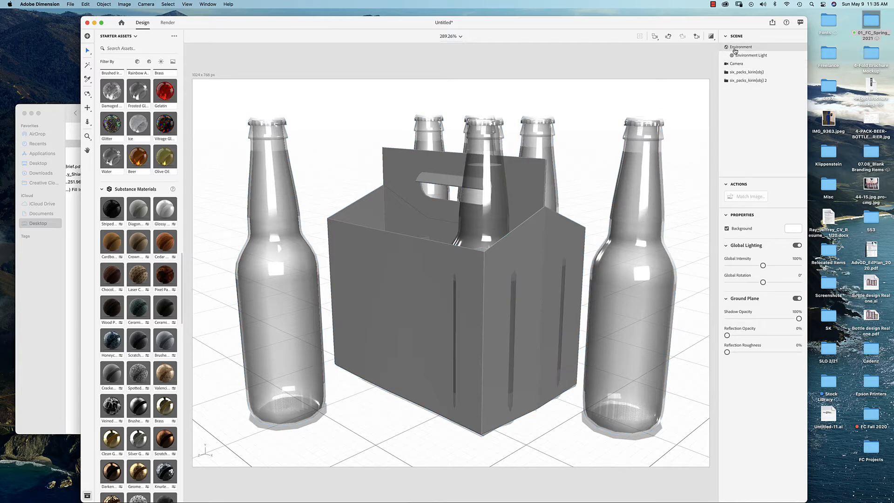
Apply the Glossy Paper substance material to the carrier model six_pck_dos_equis01 inside the six_packs_kirin(obj) group.
left_click(738, 73)
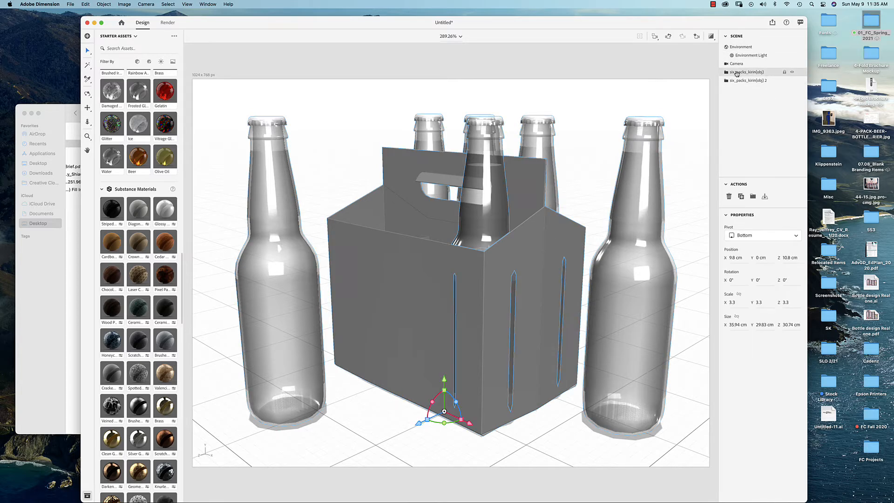
left_click(726, 73)
left_click(727, 72)
left_click(726, 74)
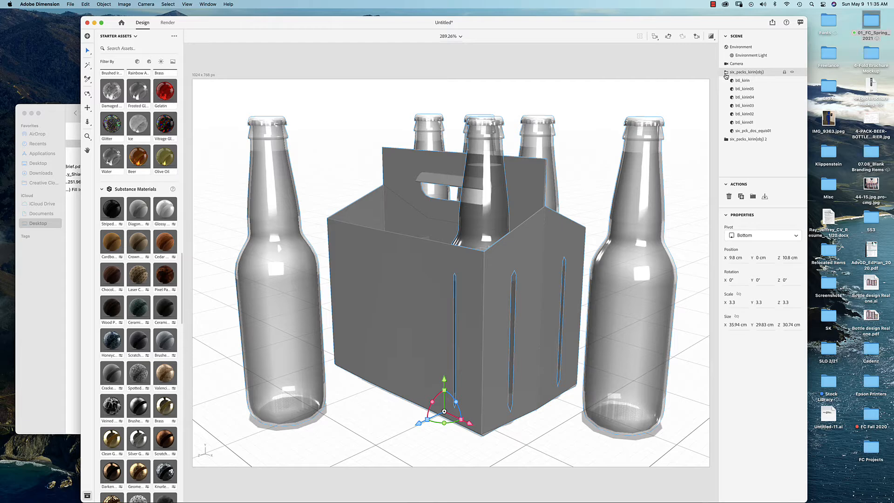
left_click(747, 131)
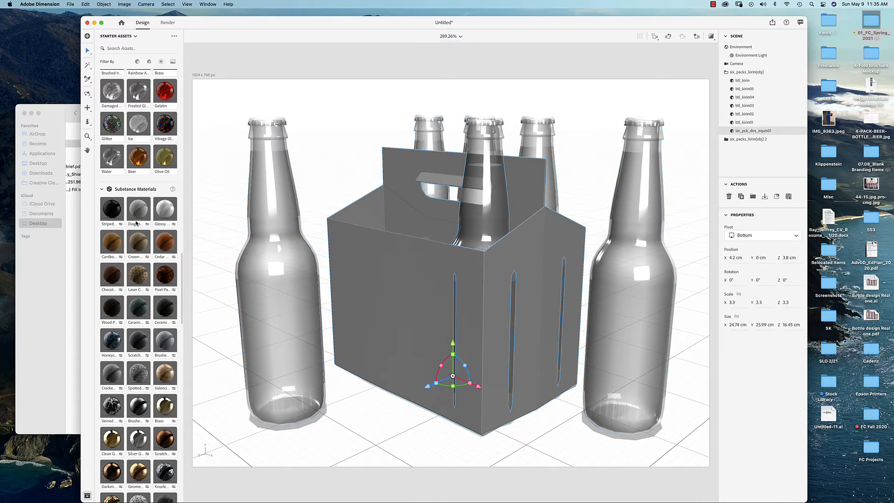
left_click(164, 211)
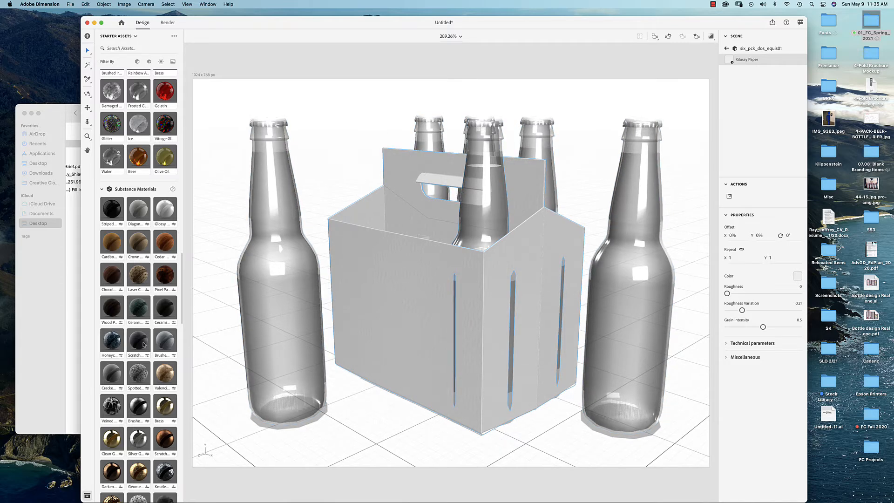
Add a Circle directional light to the scene, and try an additional Square light before deleting that one.
scroll(144, 345, "down", 10)
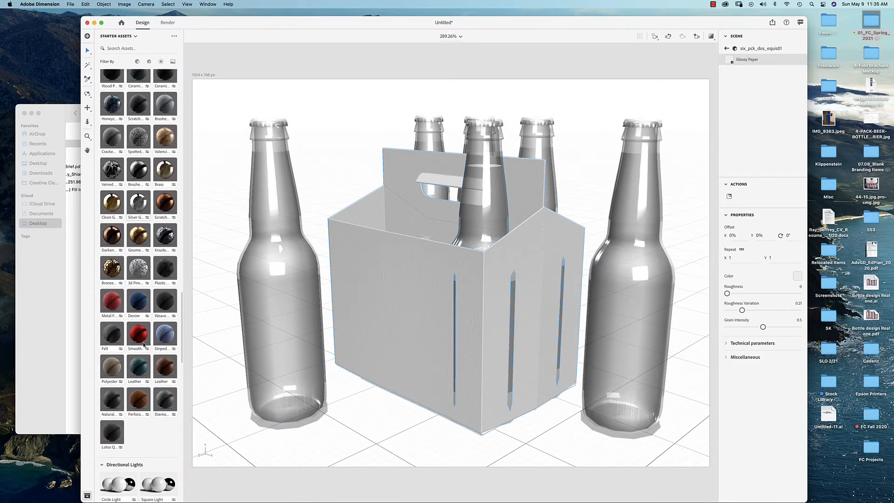
scroll(144, 345, "down", 1)
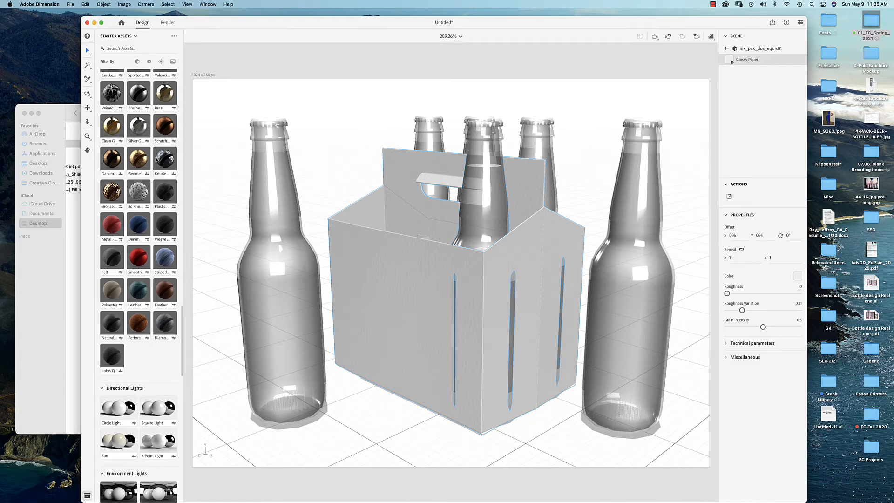
scroll(156, 160, "down", 1)
scroll(157, 159, "down", 8)
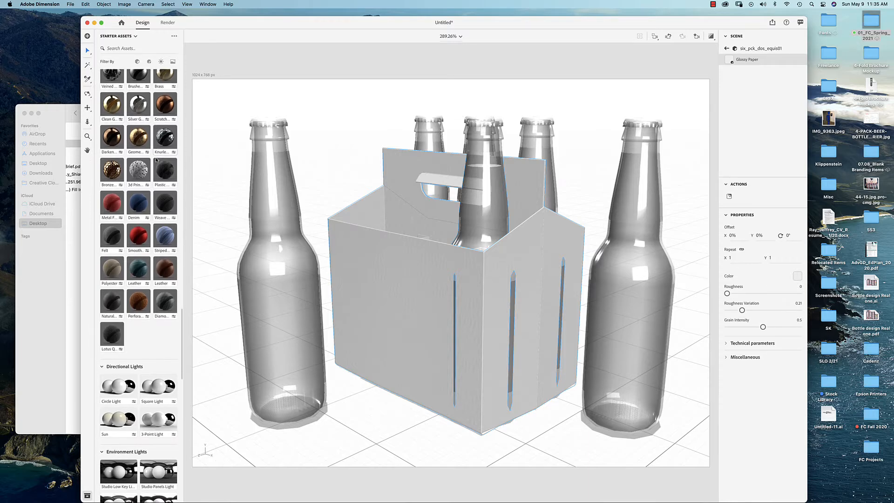
scroll(156, 160, "down", 1)
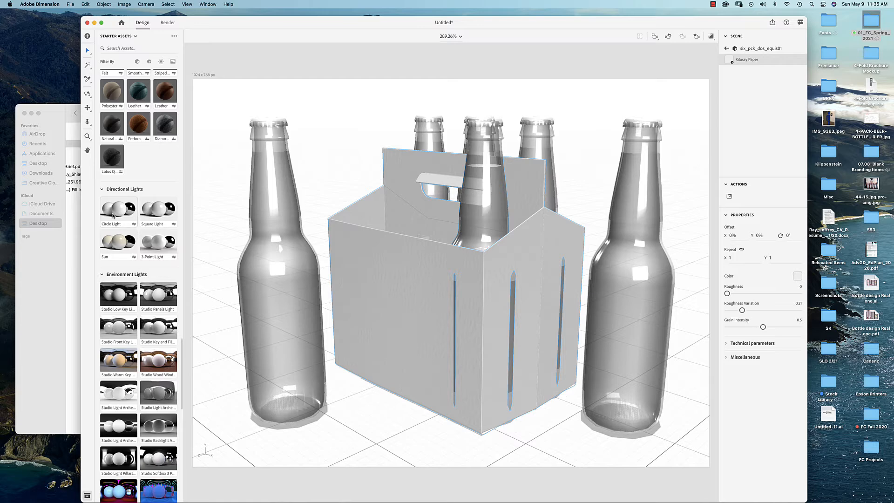
left_click(113, 215)
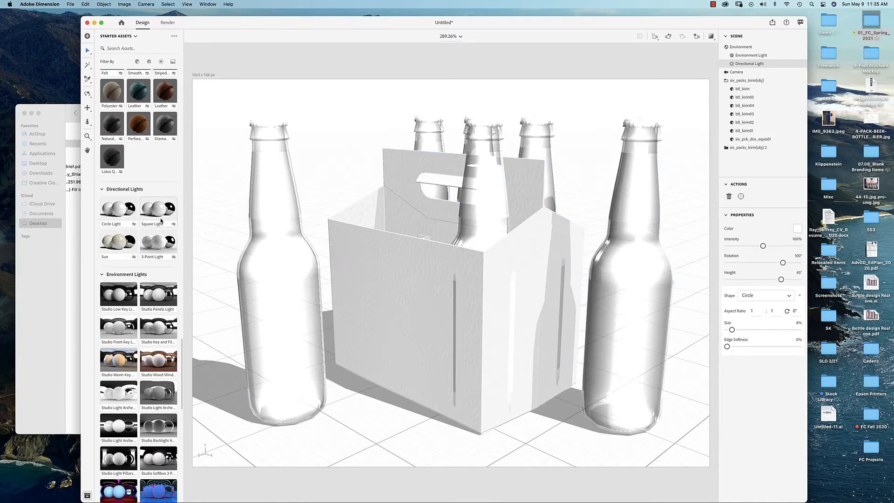
left_click(159, 212)
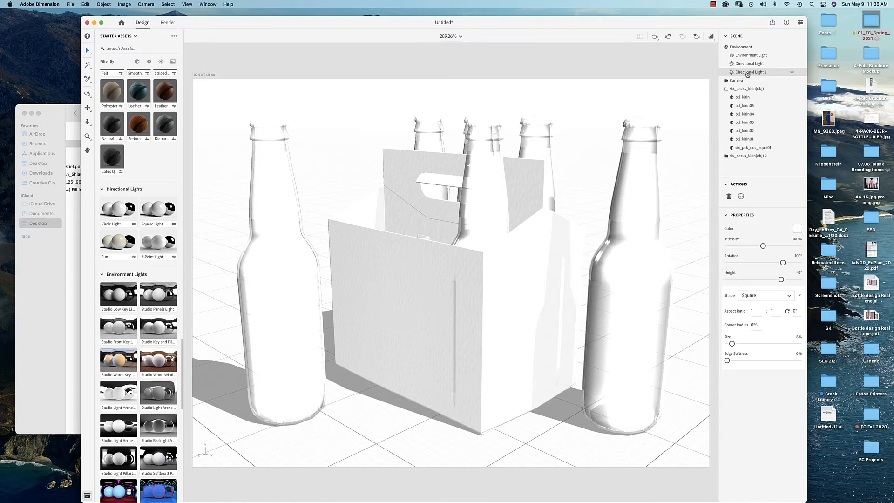
key("Delete")
Set the directional light's intensity to 26%, its rotation to 9° and its height to 40°.
left_click(745, 64)
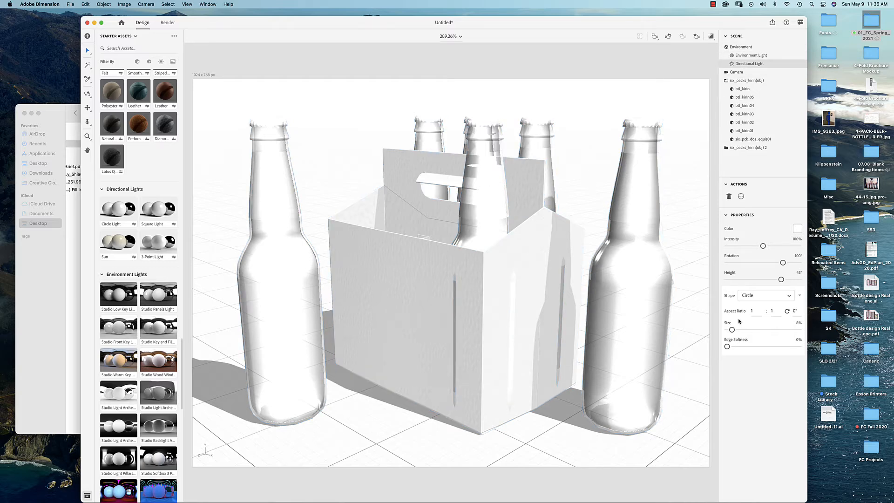
left_click_drag(764, 248, 737, 246)
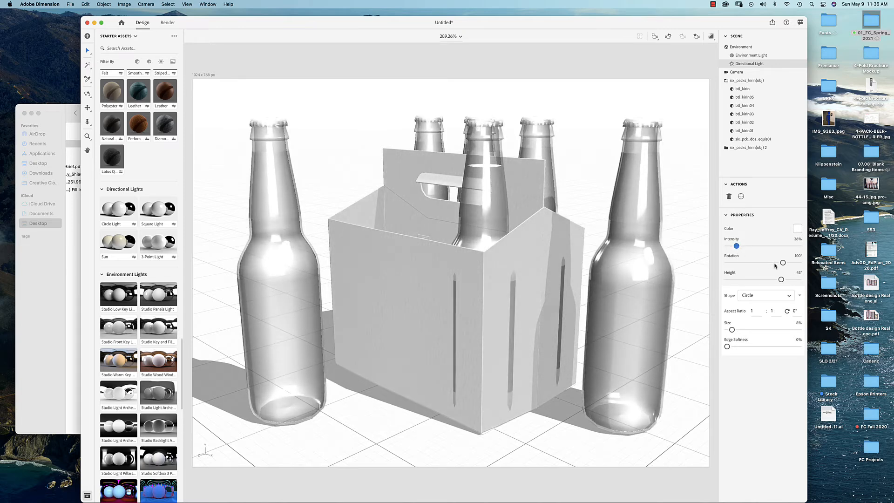
mouse_move(783, 263)
left_mouse_down()
mouse_move(790, 279)
mouse_move(779, 279)
mouse_move(773, 263)
left_mouse_up()
left_click_drag(765, 264, 766, 265)
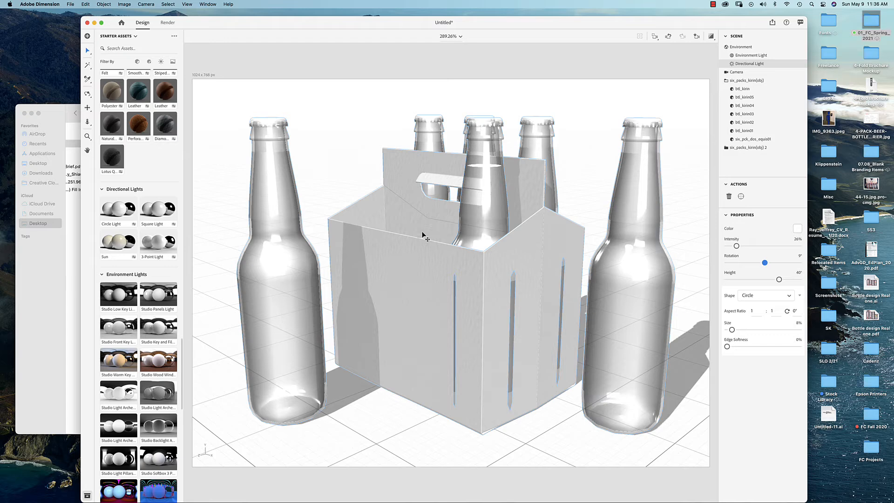
Try the first Studio Color Stage environment light on the scene and undo it.
scroll(143, 296, "down", 5)
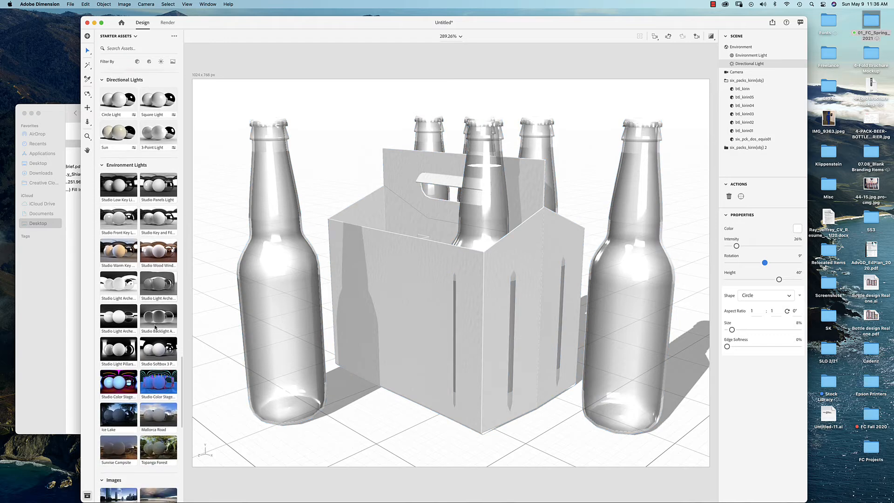
left_click(127, 391)
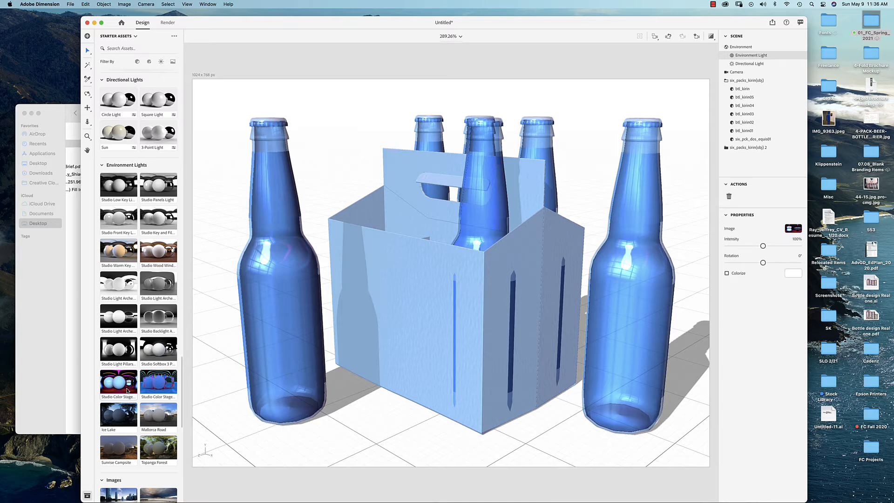
key("super+z")
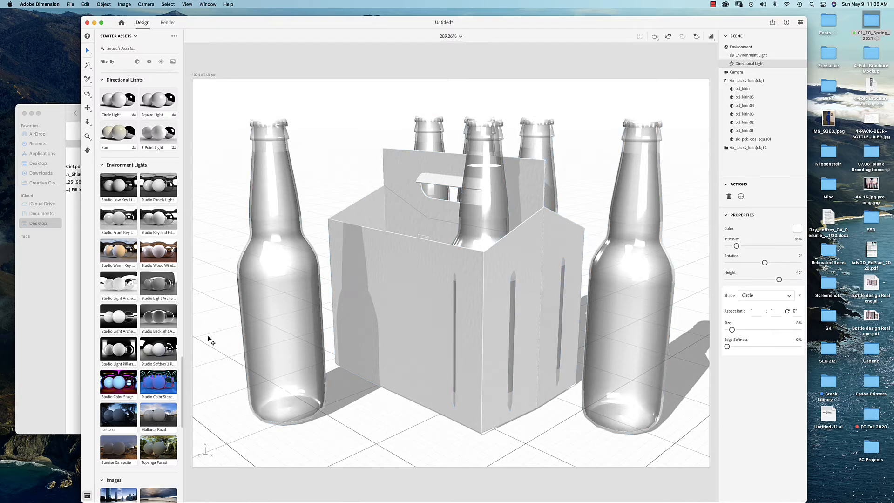
scroll(159, 364, "down", 10)
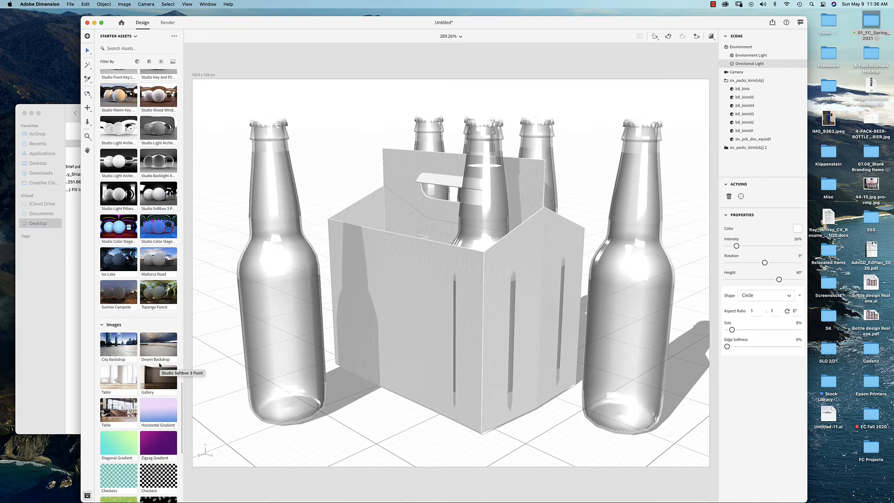
scroll(160, 365, "down", 1)
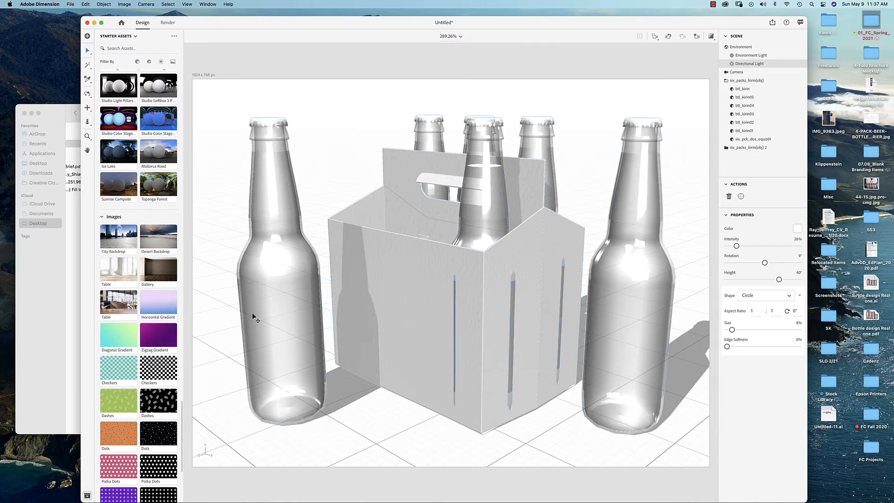
scroll(152, 343, "down", 5)
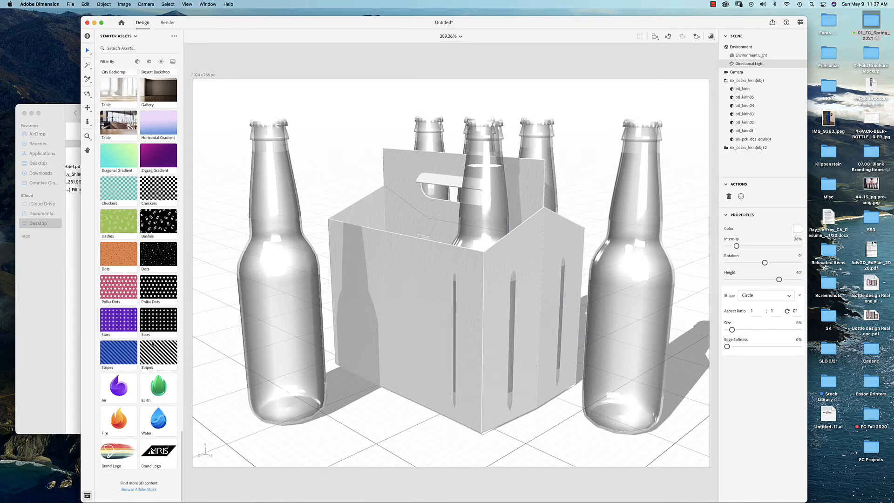
scroll(153, 344, "down", 20)
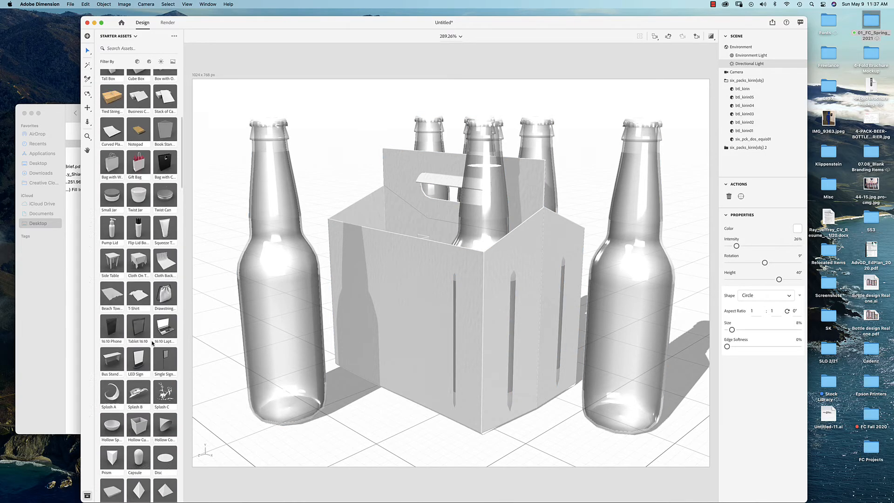
scroll(153, 344, "up", 8)
scroll(152, 343, "down", 1)
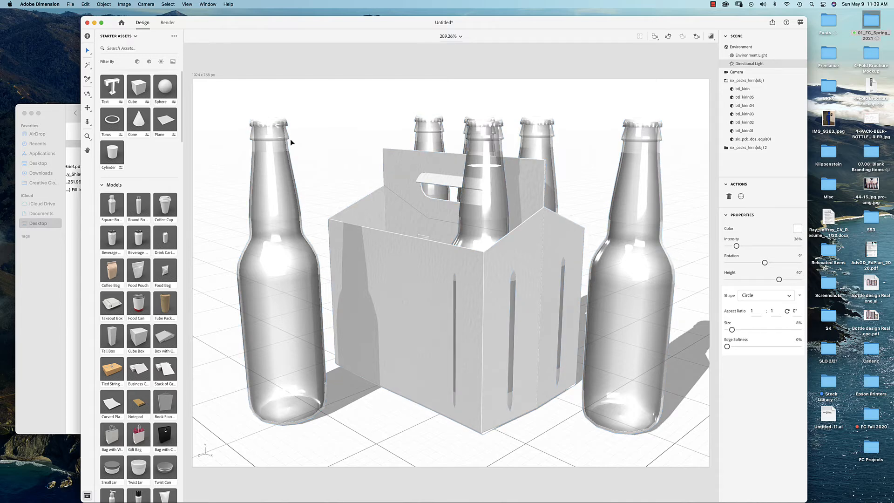
Place the Artwork 1 cityscape graphic from the Dimensions Test library as a decal on the carrier's wide front panel.
left_click(134, 37)
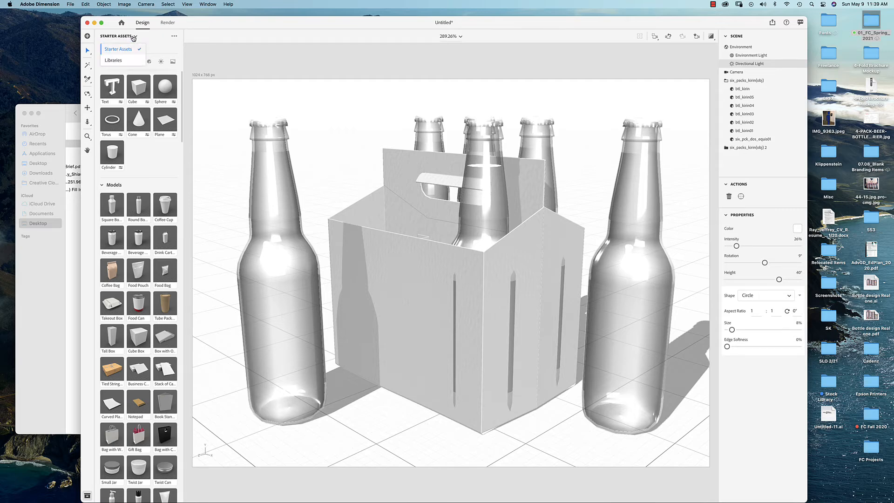
left_click(114, 61)
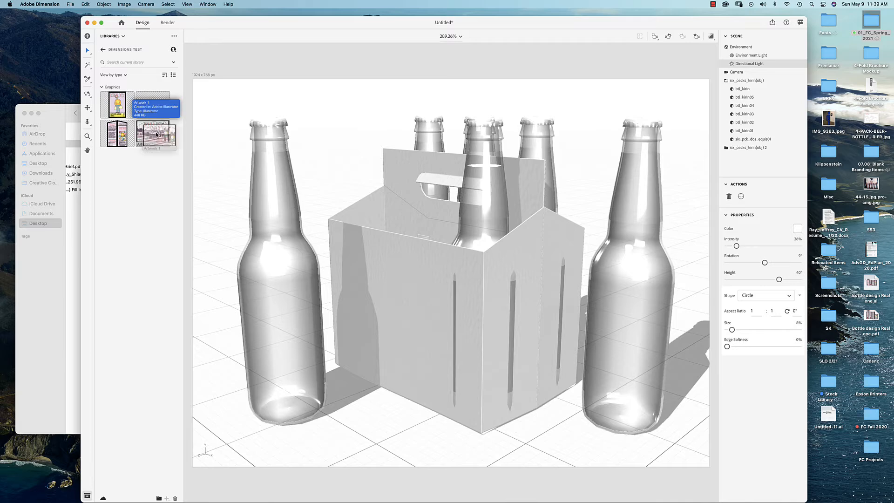
left_click_drag(152, 133, 399, 312)
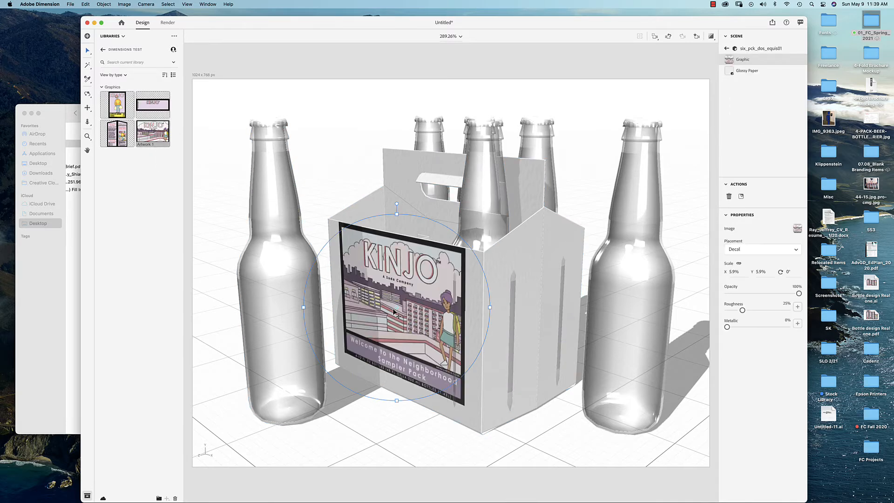
Position the cityscape decal and scale it to 7.2% by 6.9% so it fills the carrier's front panel.
left_click_drag(397, 214, 401, 200)
left_click_drag(395, 234, 397, 248)
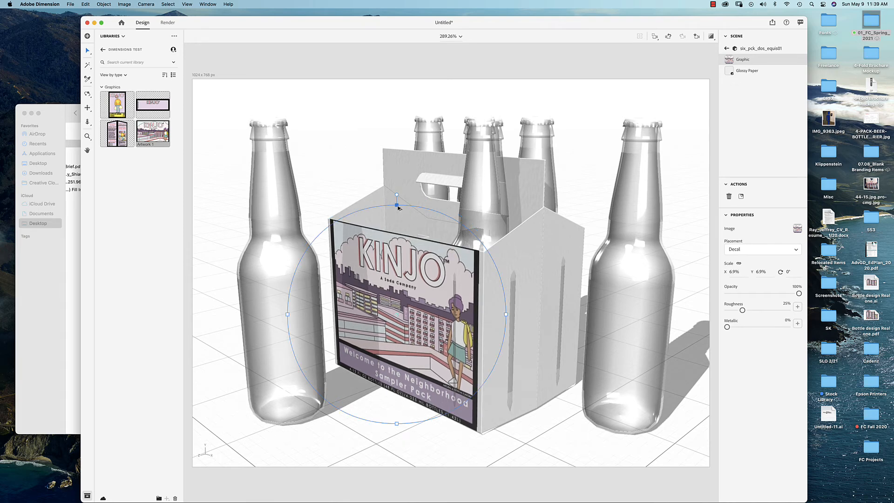
left_click_drag(399, 208, 398, 212)
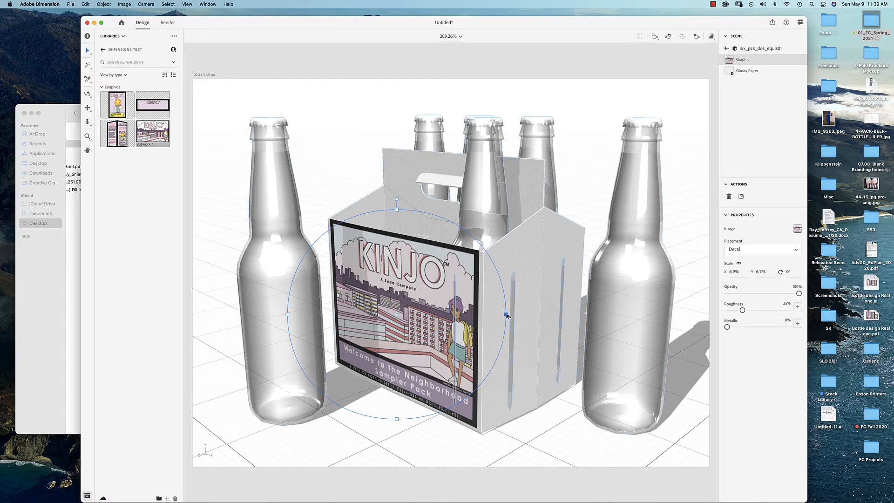
left_click_drag(507, 315, 511, 315)
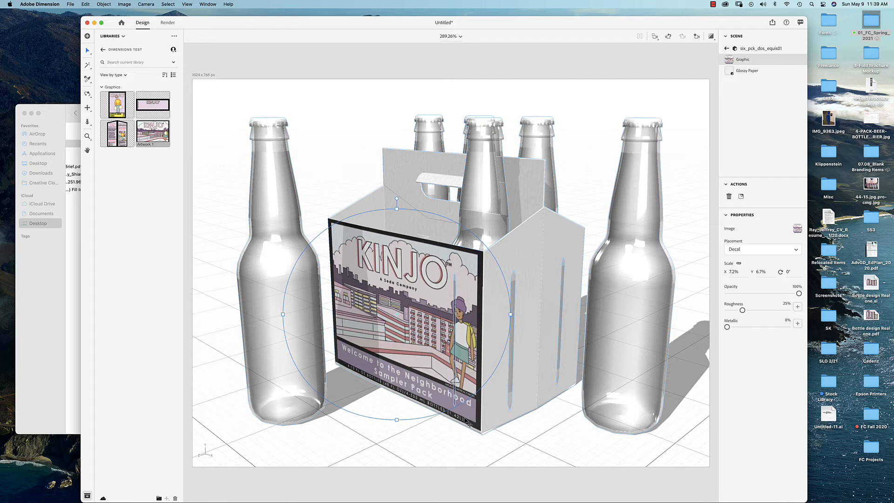
left_click_drag(397, 420, 397, 424)
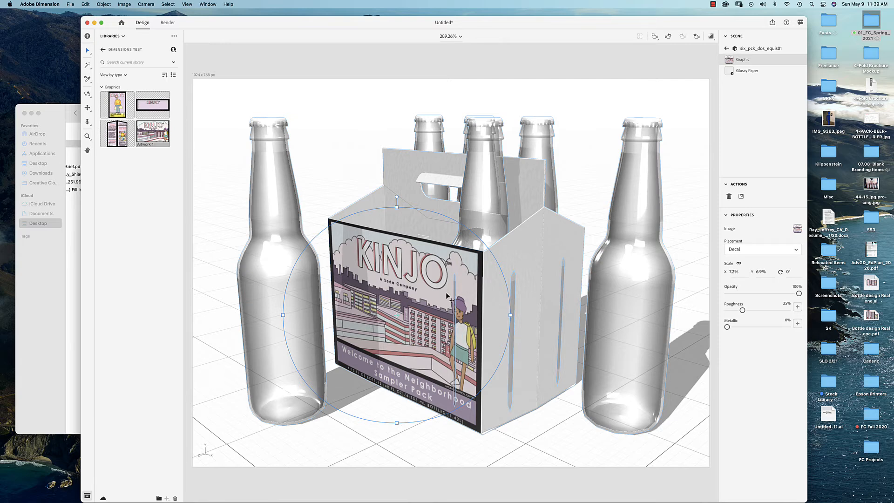
Try adding the carrier's side-panel artwork straight from the library without a target, and undo the resulting background image.
left_click(116, 136)
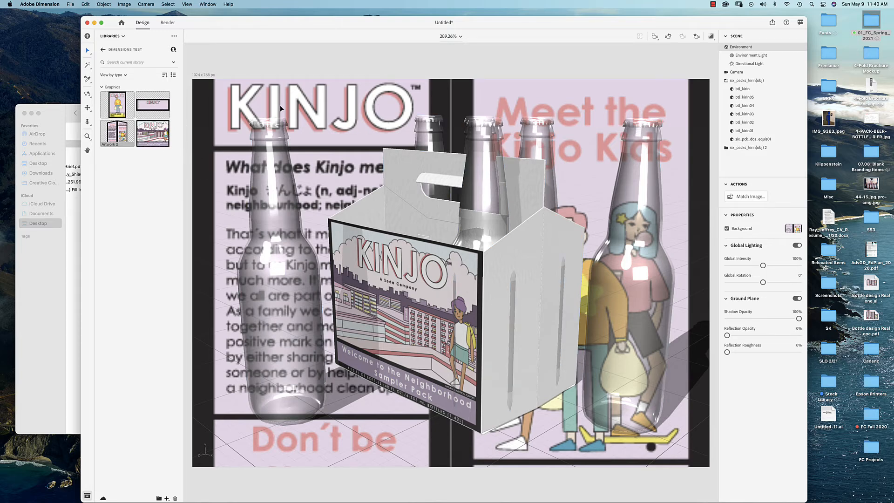
key("super+z")
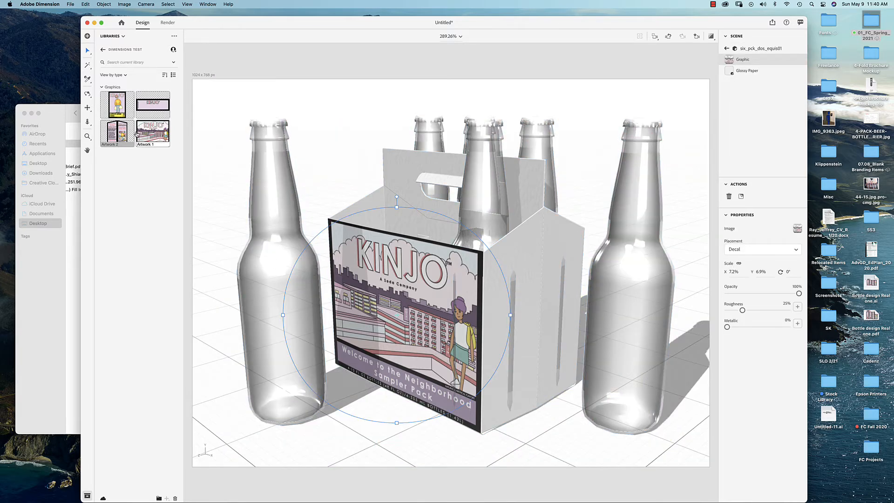
Place the side-panel artwork as a decal on the carrier's narrow side, scale it to 6.4%, and align it with the panel edges.
left_click_drag(121, 133, 528, 330)
left_click_drag(536, 227, 537, 224)
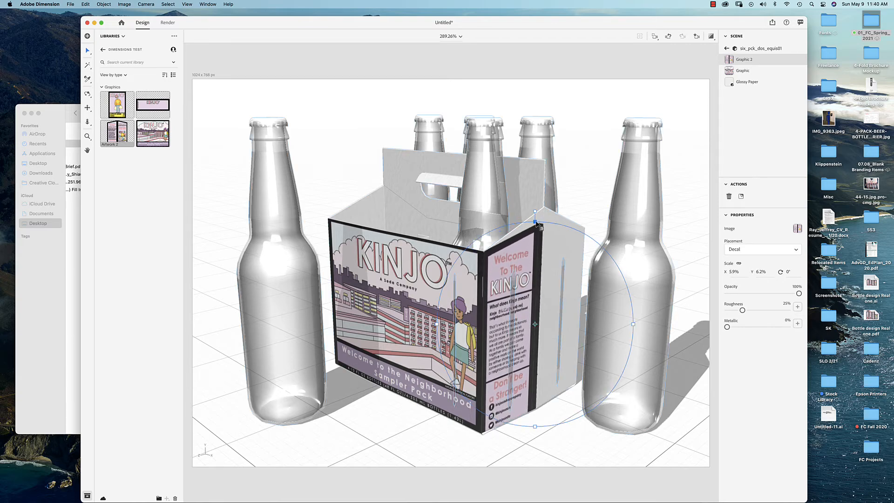
key("super+z")
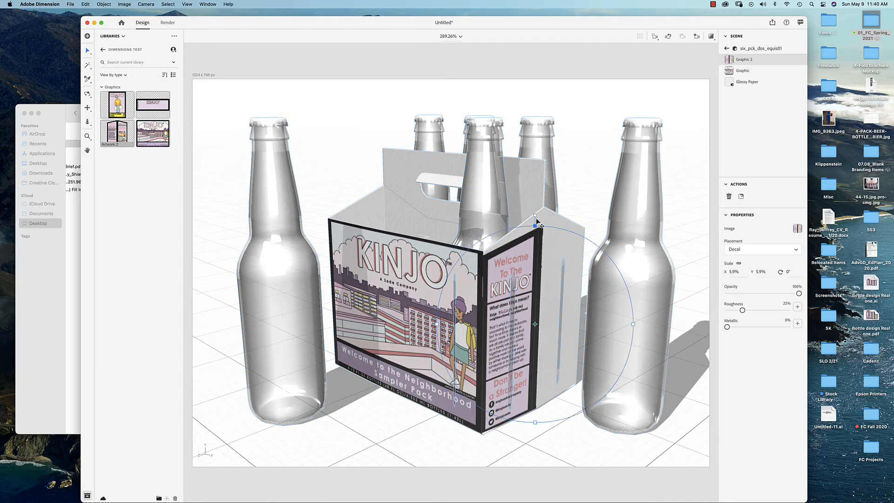
left_click_drag(536, 226, 538, 220)
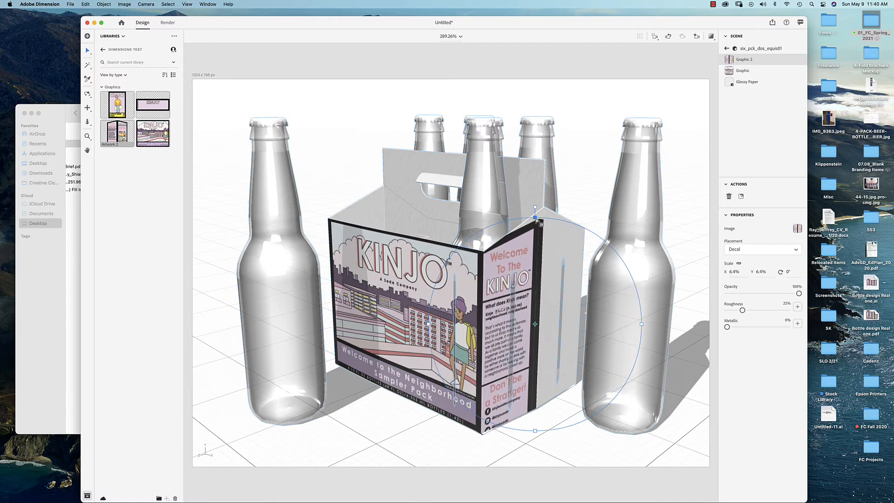
left_click_drag(529, 286, 527, 280)
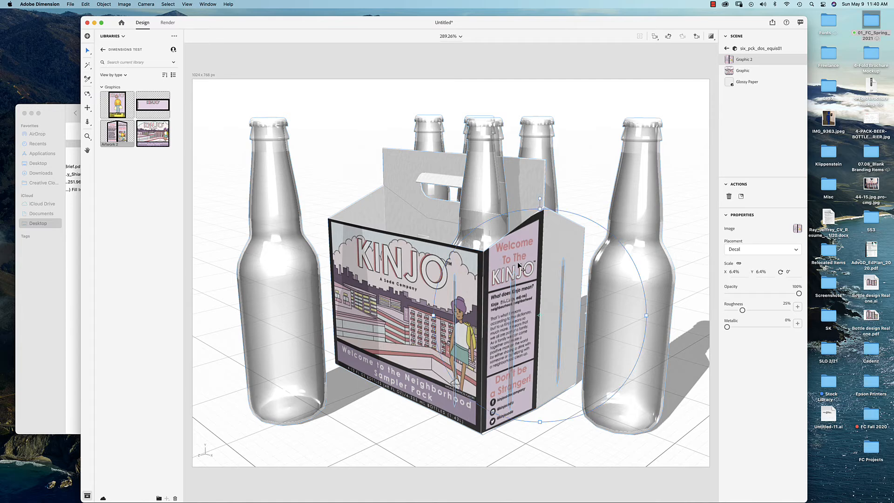
left_click_drag(511, 264, 511, 267)
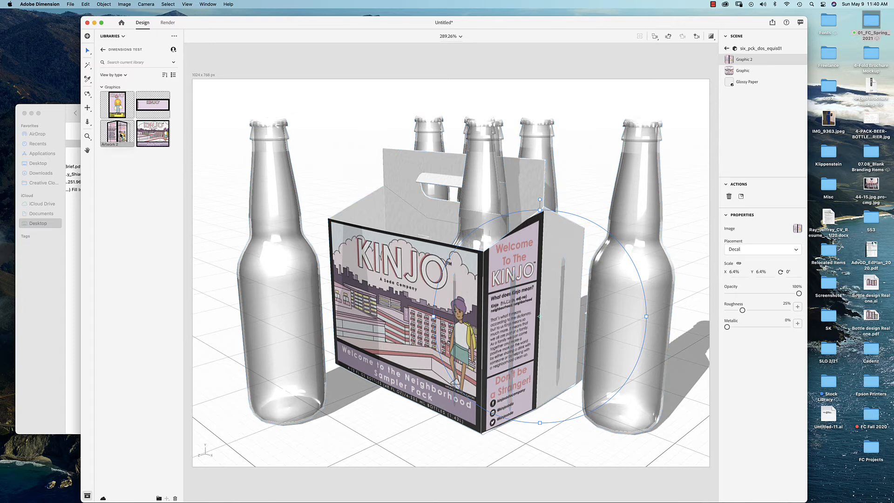
Place Artwork 2 as a second decal on the carrier's rear side section, scale it to 6.4%, and align it with the panel edges.
left_click_drag(118, 135, 557, 232)
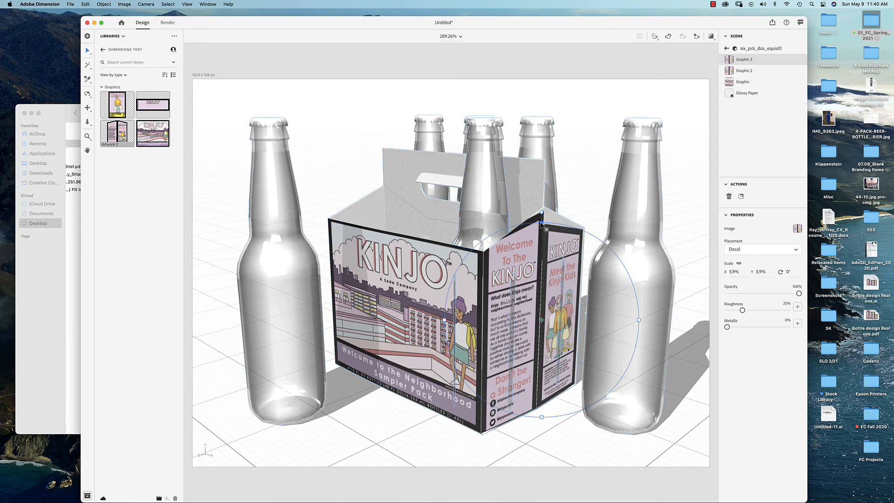
left_click_drag(541, 213, 541, 213)
left_click_drag(542, 429, 543, 418)
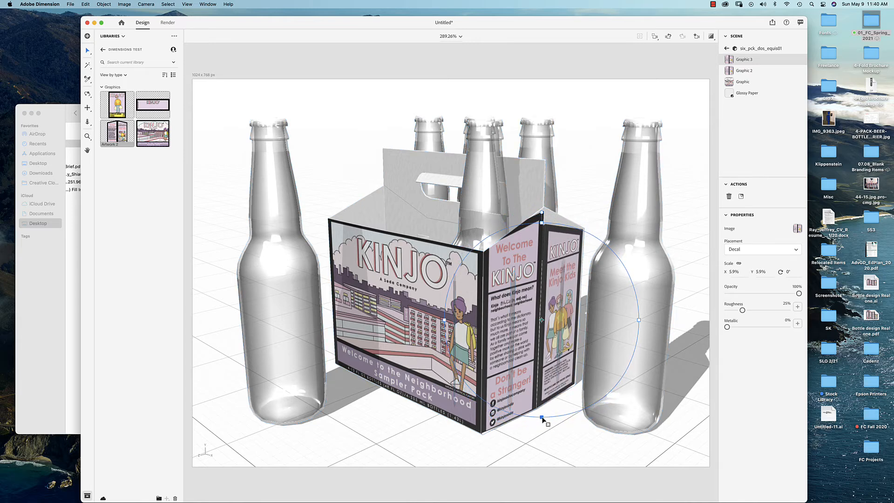
left_click_drag(548, 226, 542, 218)
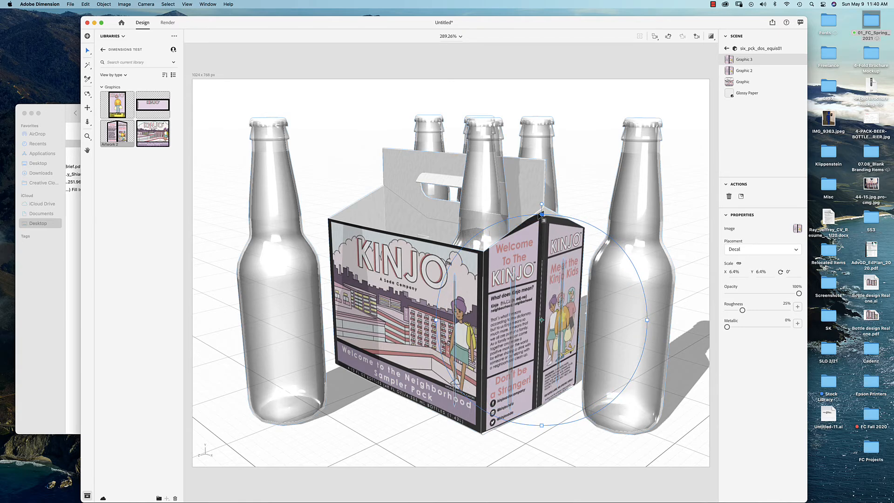
left_click(562, 252)
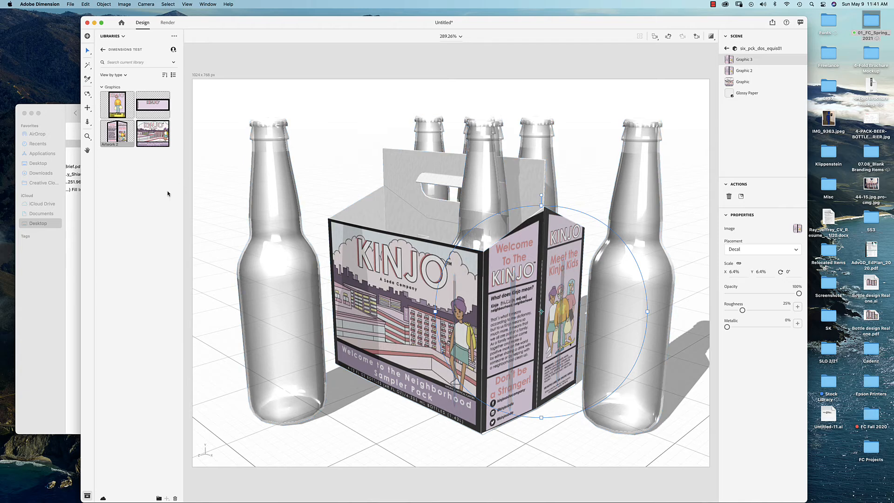
Place the Artwork 3 logo graphic as a decal on the carrier's handle panel, scale it to 8.4% by 9%, and position it over the handle.
left_click_drag(155, 104, 427, 166)
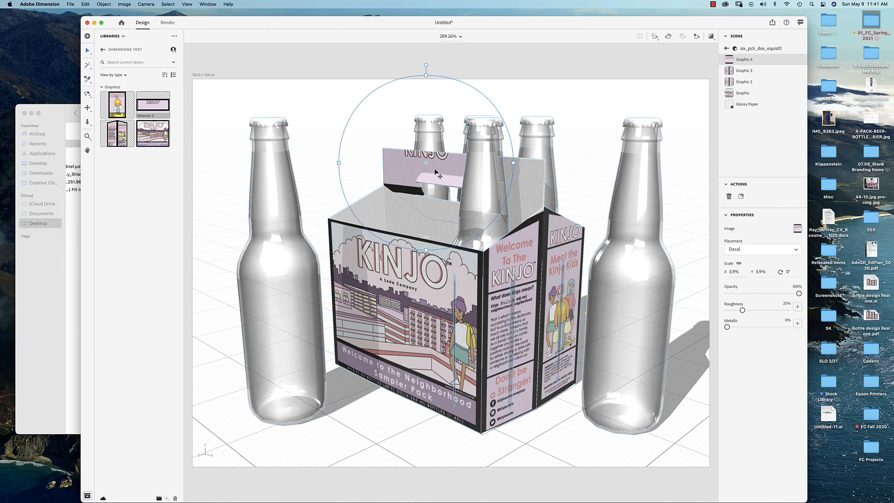
left_click_drag(436, 172, 539, 160)
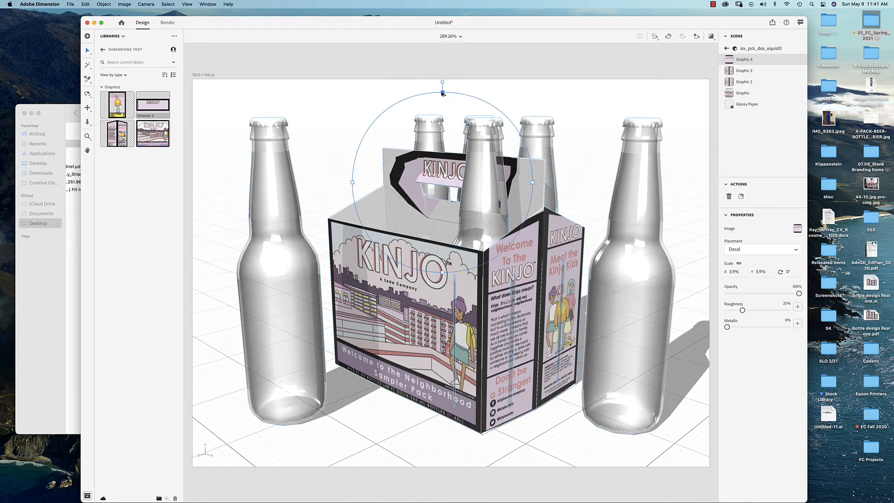
left_click_drag(443, 94, 439, 64)
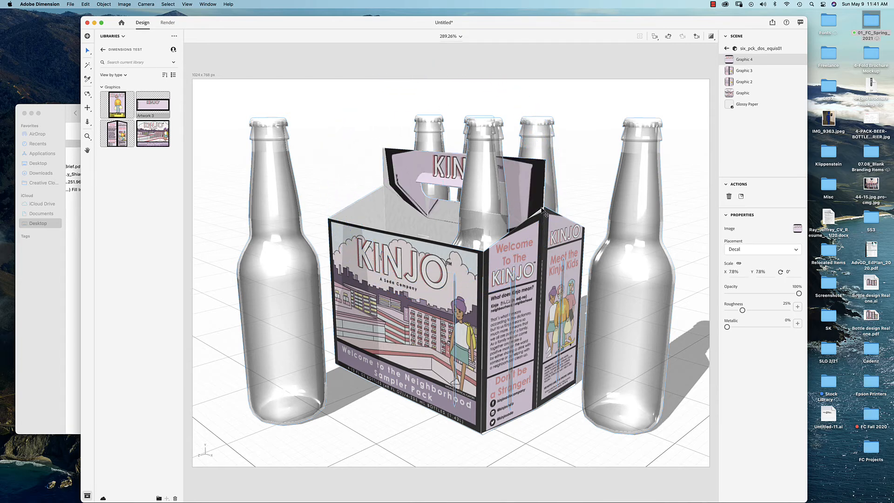
left_click_drag(461, 64, 461, 53)
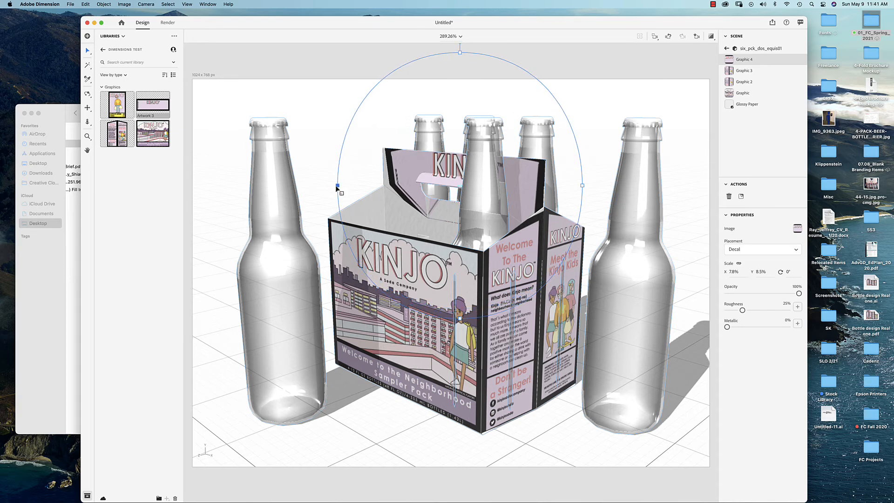
mouse_move(336, 186)
left_mouse_down()
mouse_move(321, 185)
mouse_move(328, 185)
left_mouse_up()
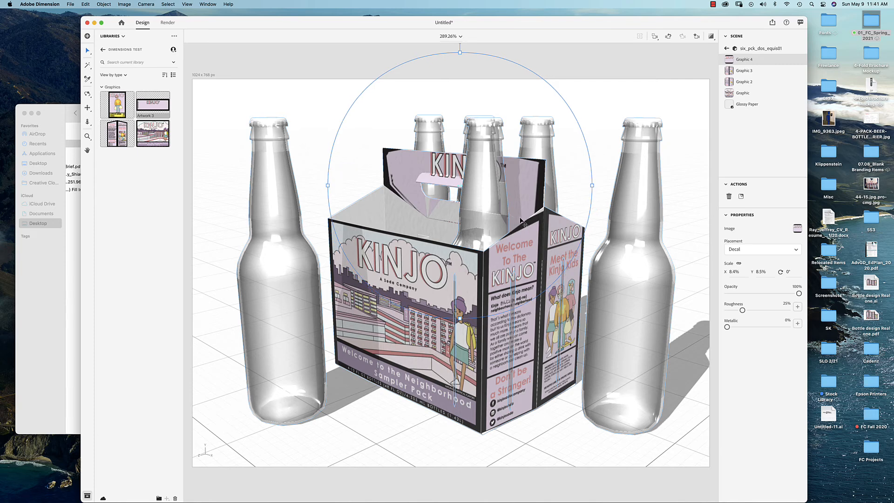
left_click_drag(455, 224, 445, 194)
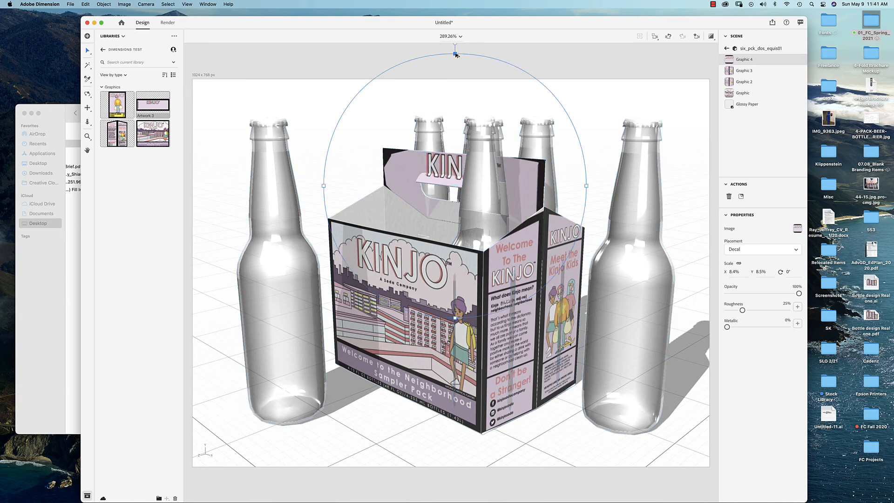
left_click_drag(457, 55, 456, 48)
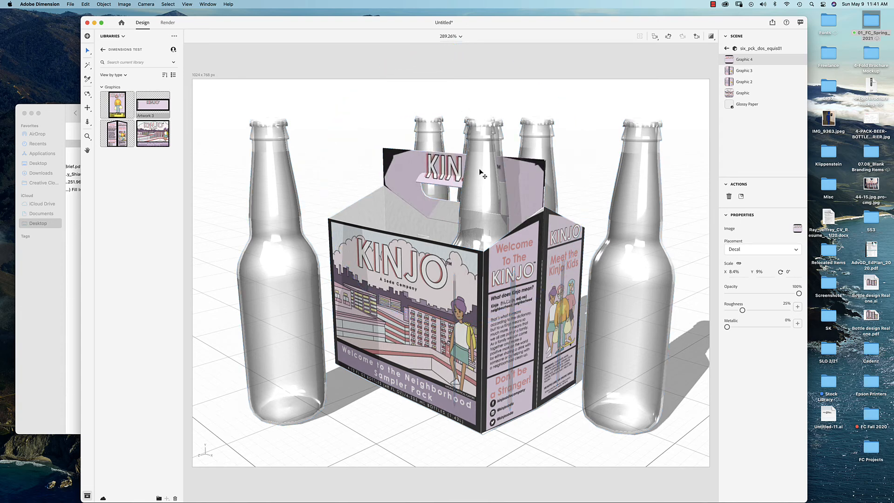
mouse_move(413, 175)
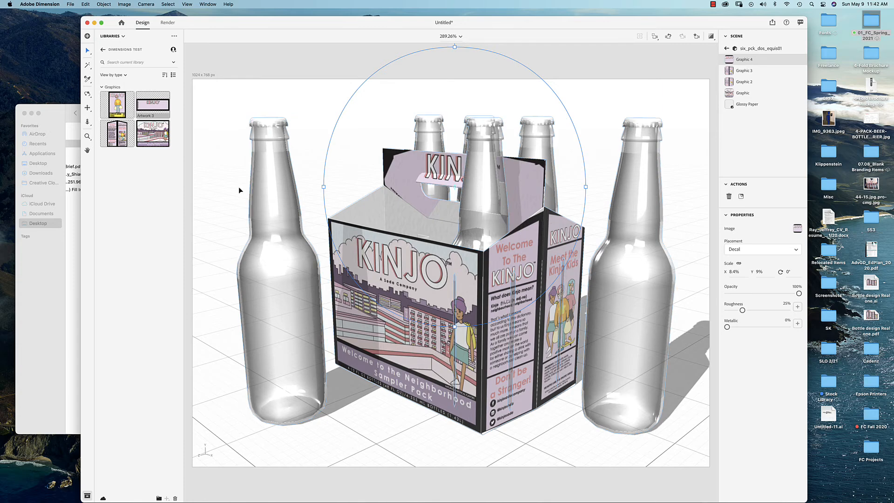
Place the Artwork 4 label as a decal on the freestanding bottle beside the front panel, scale it to 3.3%, and position it on the body.
left_click_drag(118, 103, 230, 259)
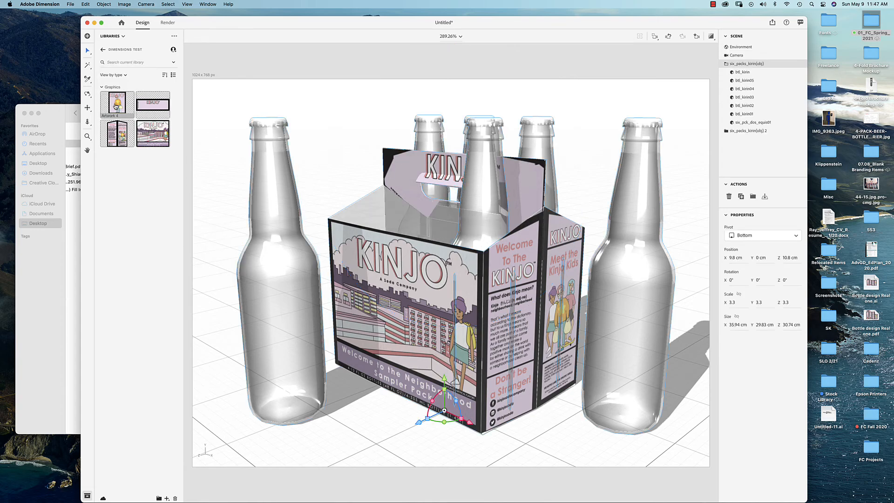
left_click_drag(118, 104, 285, 315)
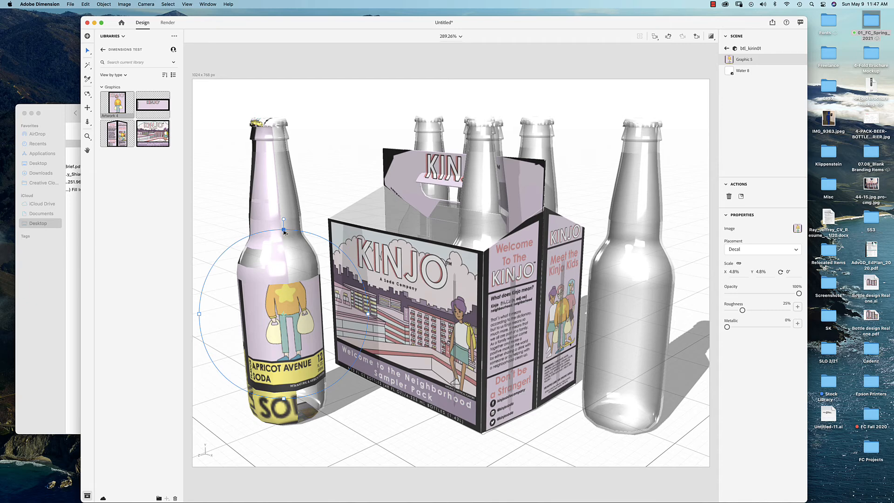
left_click_drag(283, 230, 294, 319)
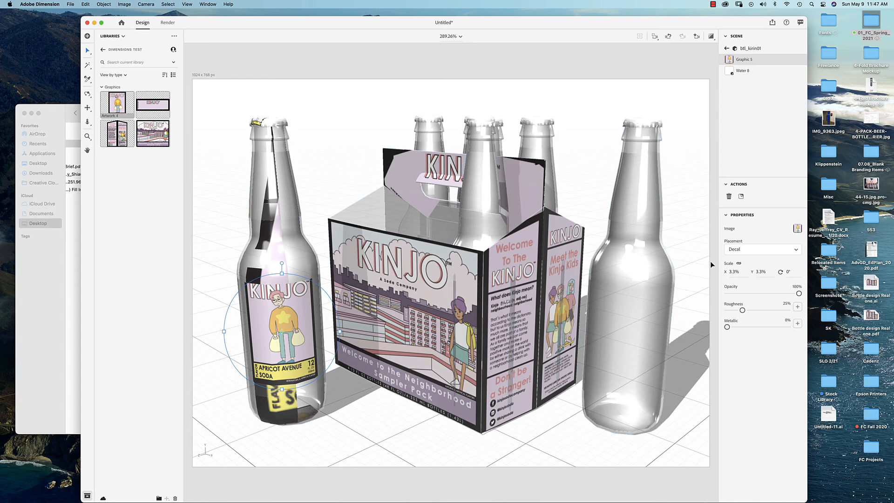
left_click(794, 250)
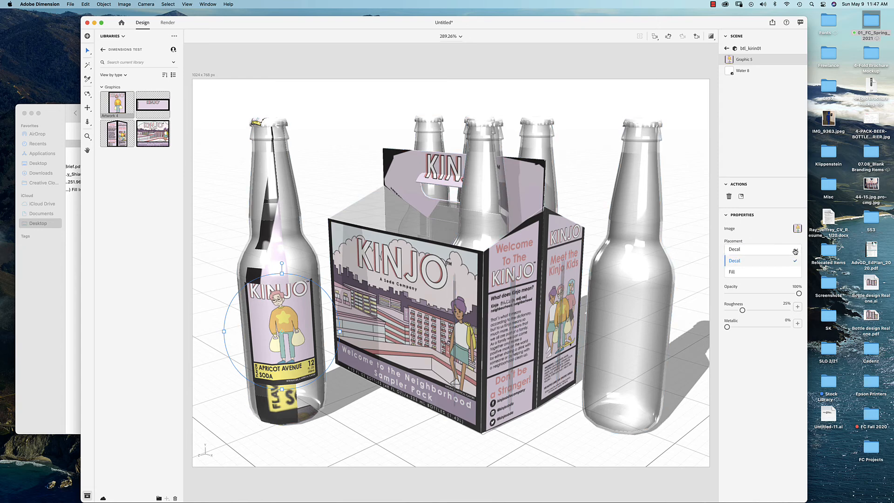
left_click(737, 252)
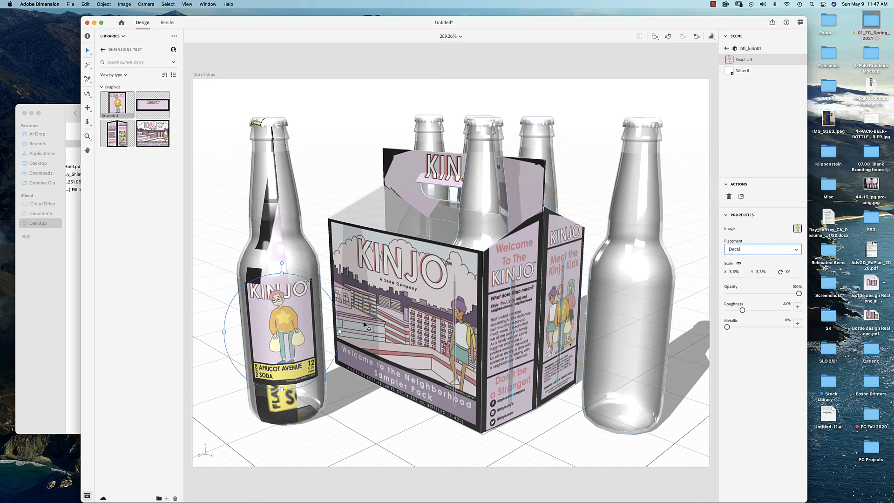
mouse_move(298, 334)
left_mouse_down()
mouse_move(306, 331)
mouse_move(303, 340)
left_mouse_up()
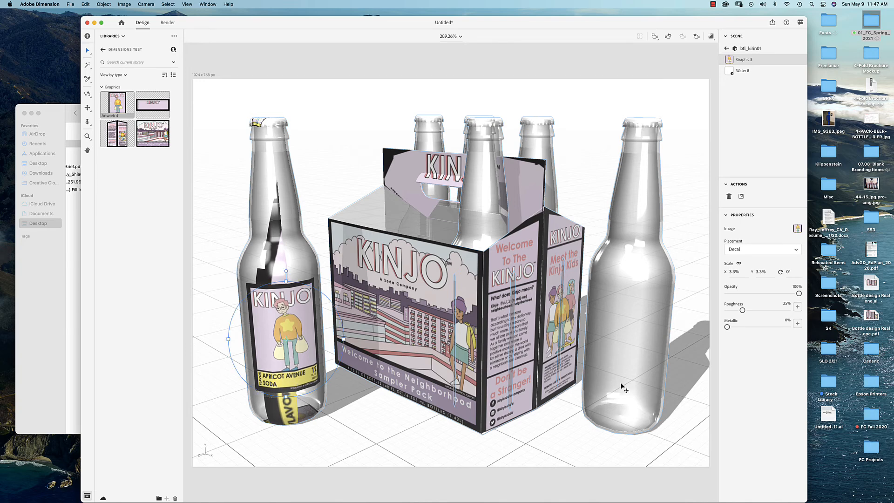
Place the Artwork 4 label as a decal on the freestanding bottle beside the carrier's side panel and scale it to 3.2%.
left_click_drag(118, 106, 631, 320)
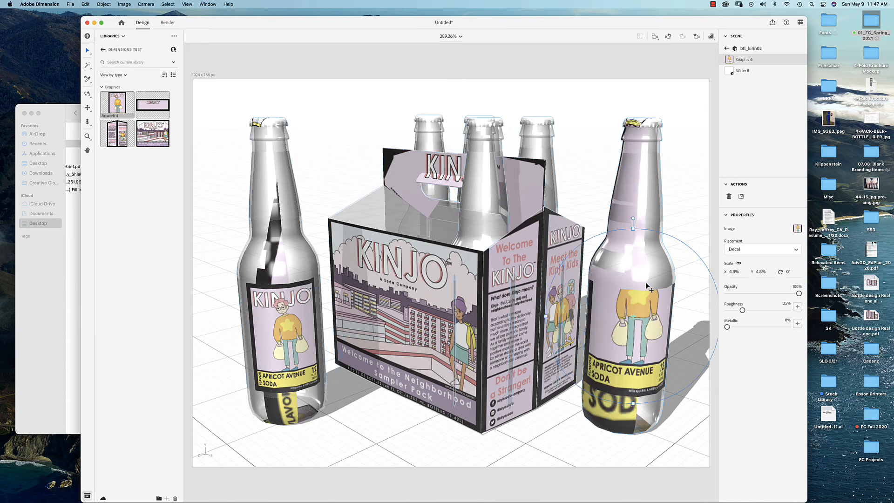
left_click_drag(633, 230, 642, 343)
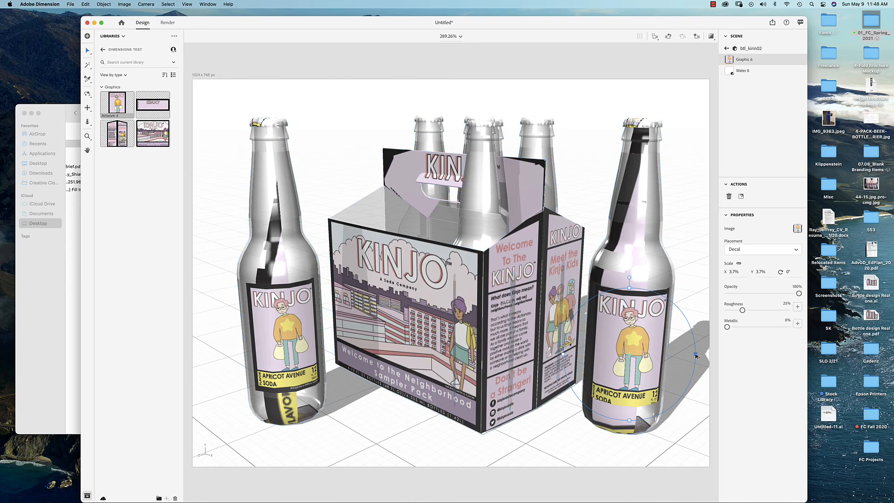
left_click_drag(696, 356, 664, 363)
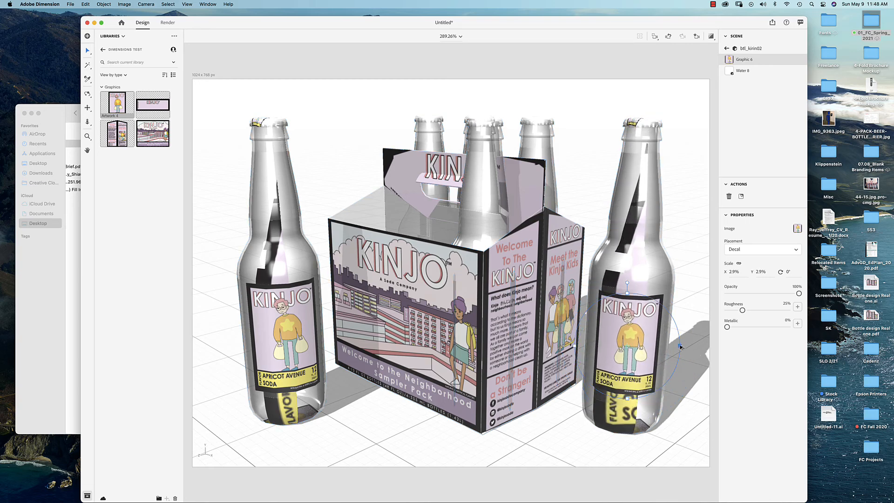
left_click_drag(629, 296, 629, 288)
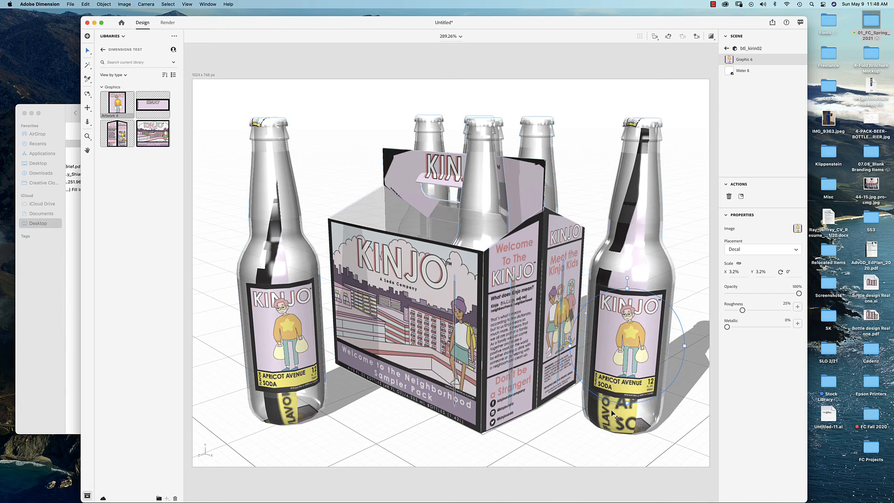
Try the Fill placement for the second bottle's label and return it to Decal.
left_click(797, 251)
left_click(734, 272)
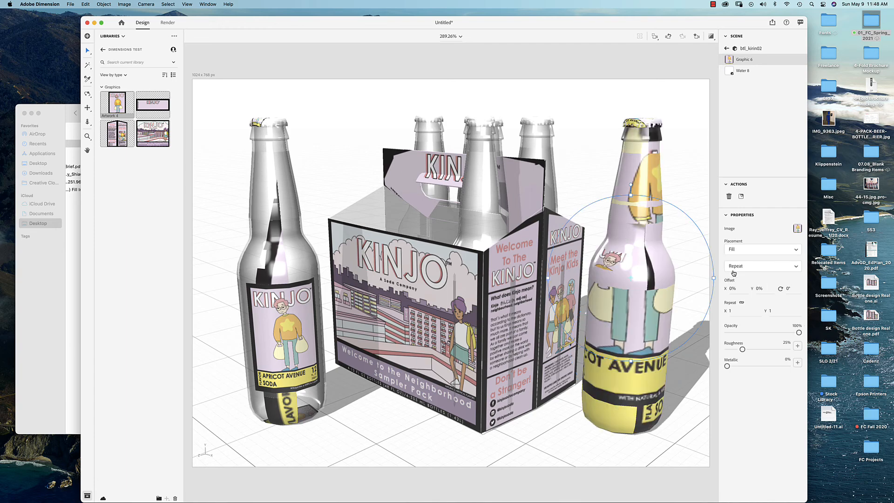
left_click(797, 252)
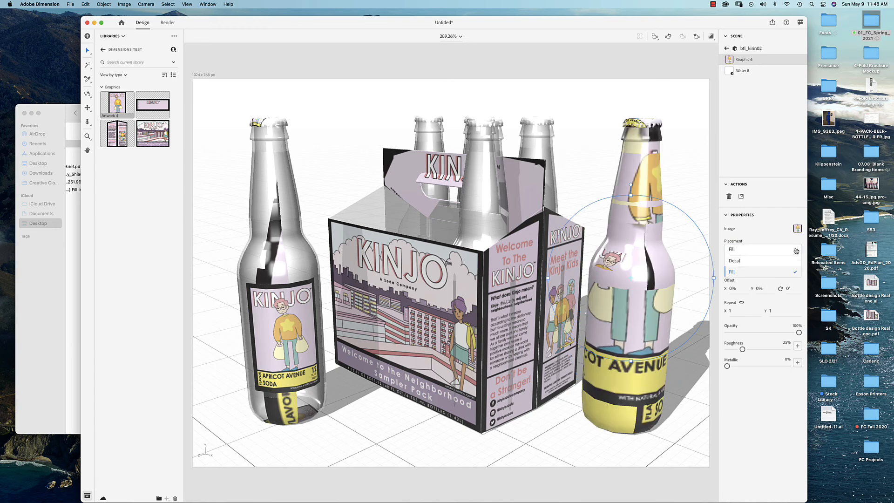
left_click(763, 264)
Reposition the second bottle's label on the body and scale it to 3.3% by 3.1%, in line with the first bottle's label.
left_click_drag(609, 320, 611, 354)
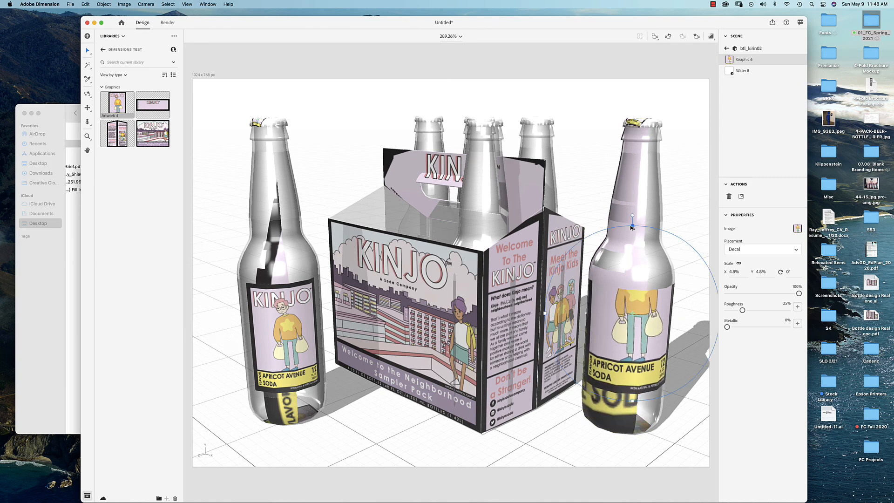
left_click_drag(632, 227, 632, 252)
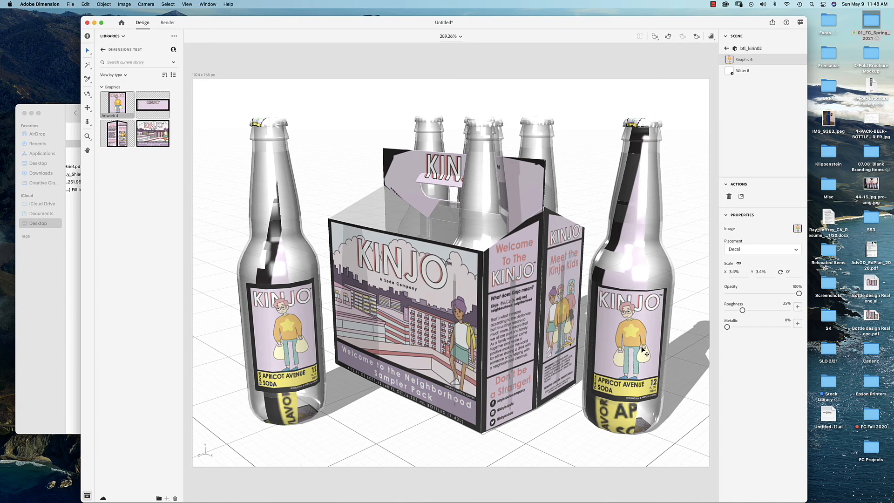
left_click_drag(629, 285, 628, 290)
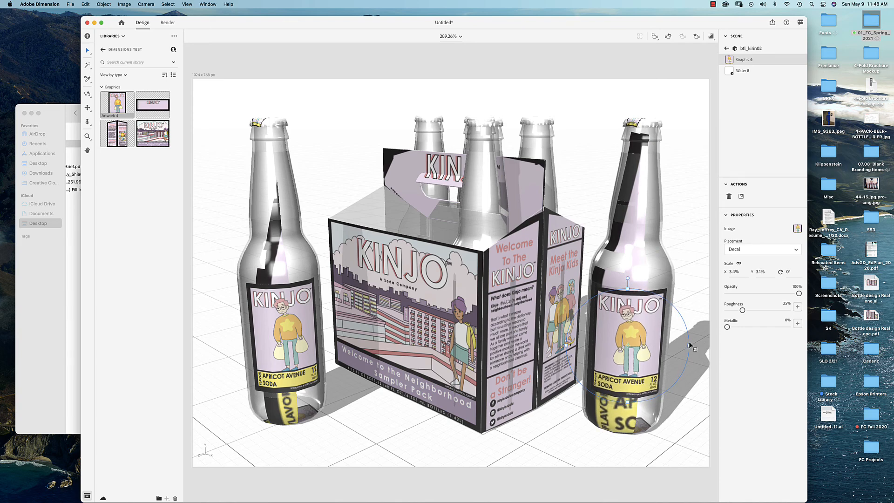
left_click_drag(688, 346, 683, 345)
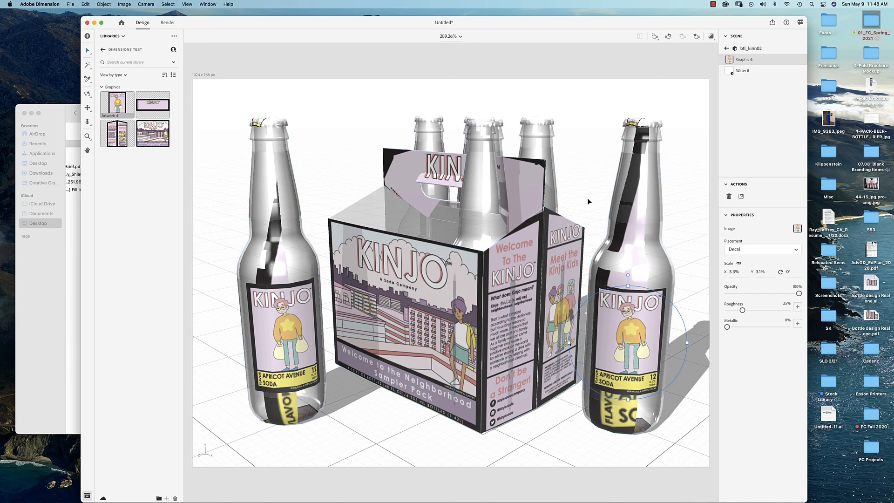
Examine the bottles and carrier in the render preview, and turn the preview off.
left_click(712, 33)
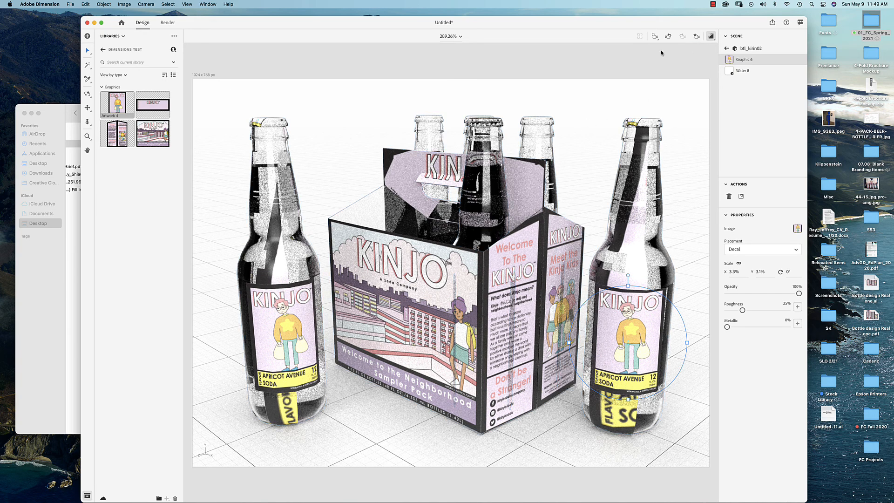
left_click(709, 40)
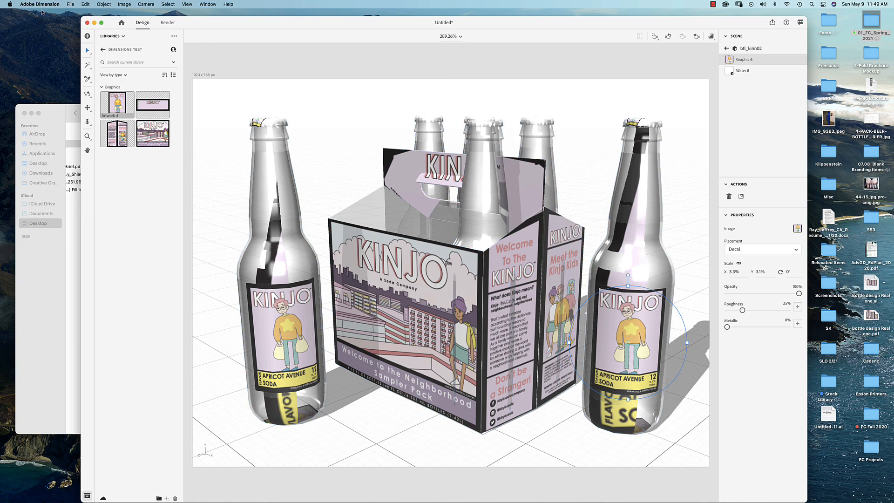
Save the scene to the Desktop, using the author's surname followed by _07 as the file name.
left_click(70, 5)
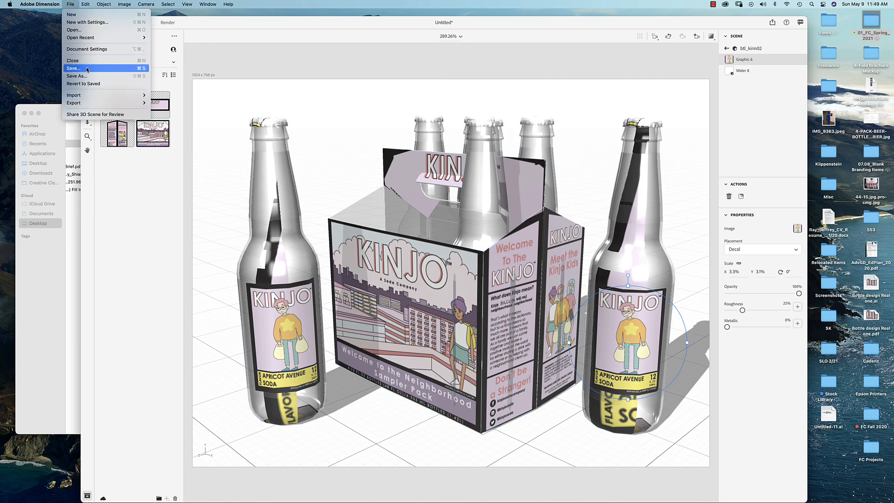
left_click(264, 127)
key("super+s")
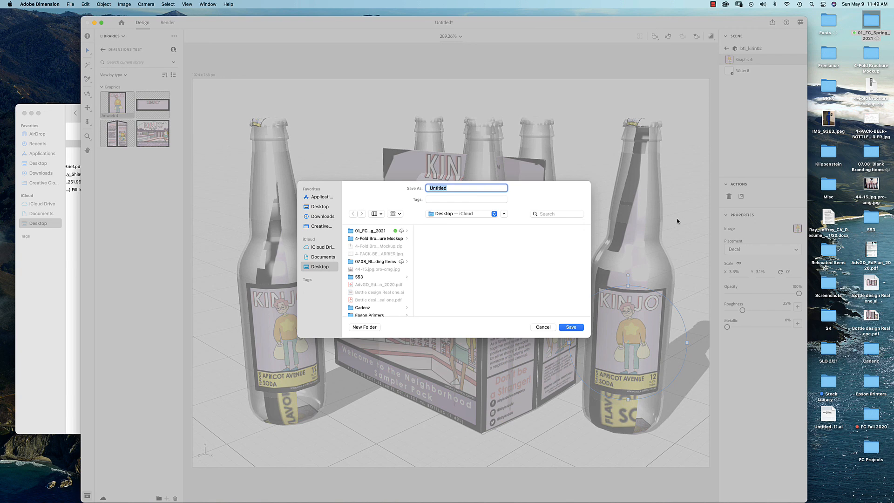
type("Be")
key("BackSpace")
type("Ki")
left_click(571, 327)
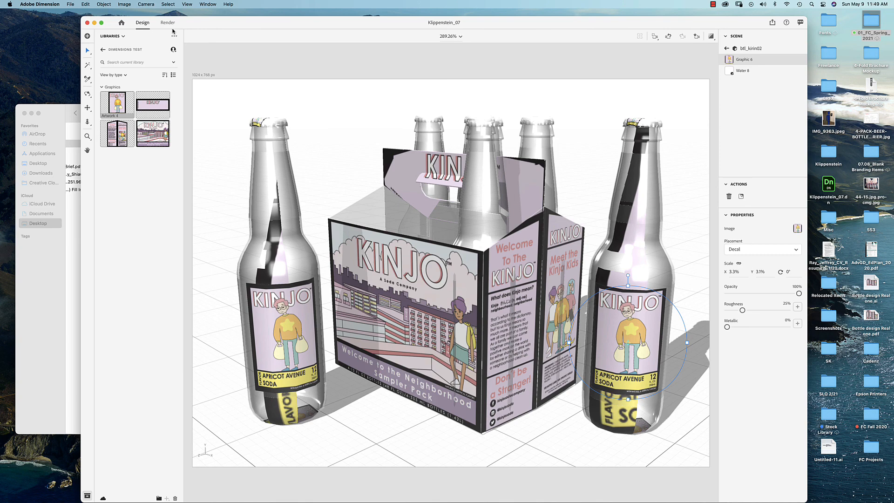
Open the render settings for the saved scene.
left_click(168, 23)
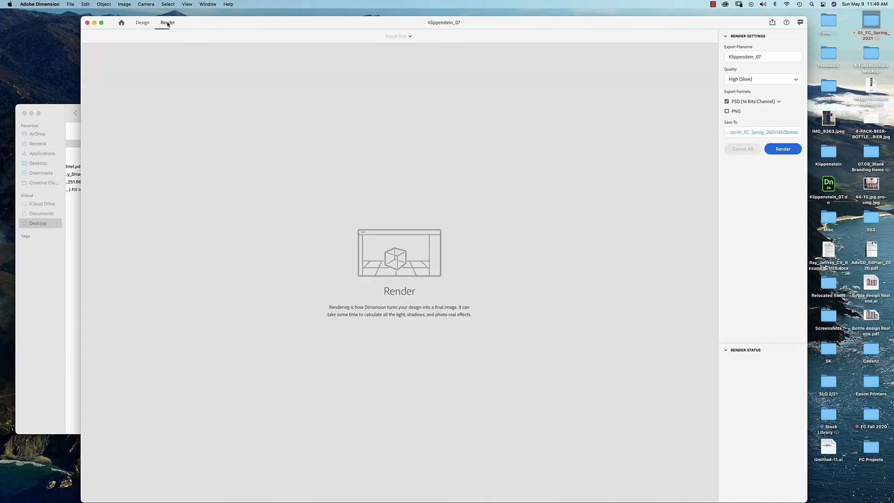